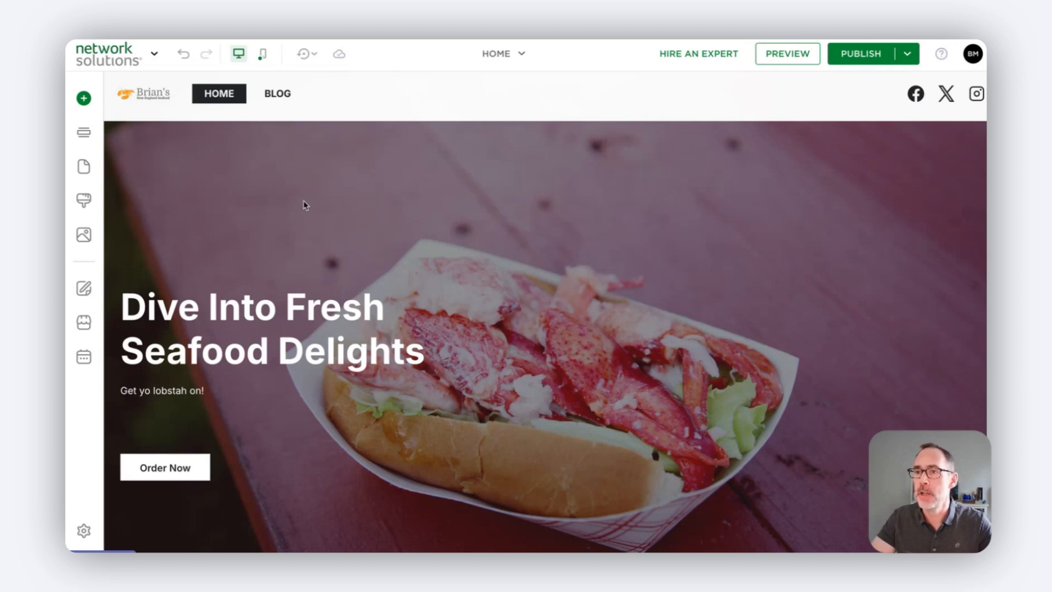
Add an image placeholder to the hero section and place it to the right of the heading.
left_click(89, 108)
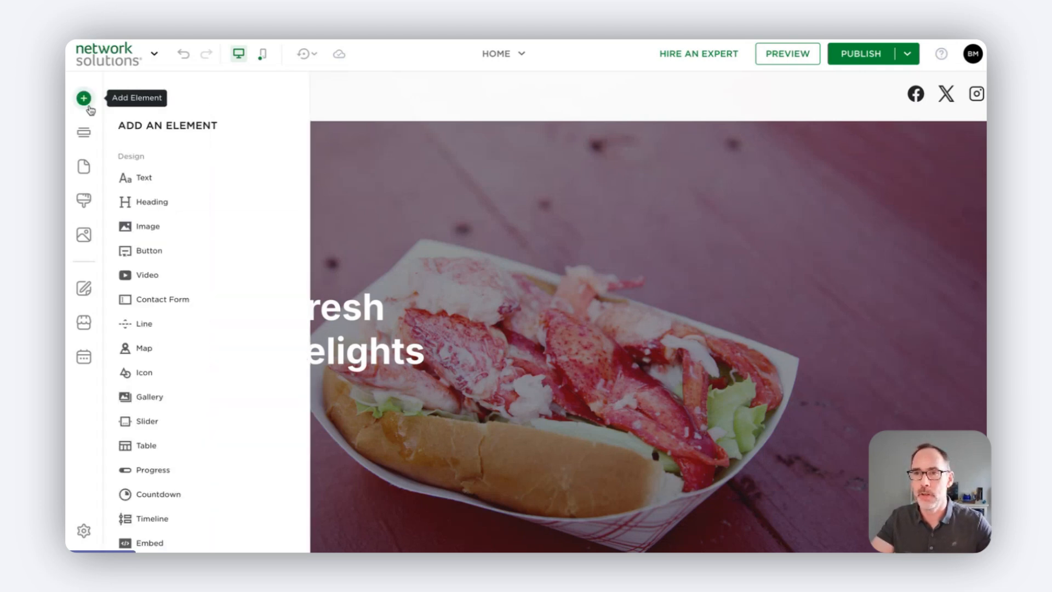
left_click_drag(161, 228, 613, 290)
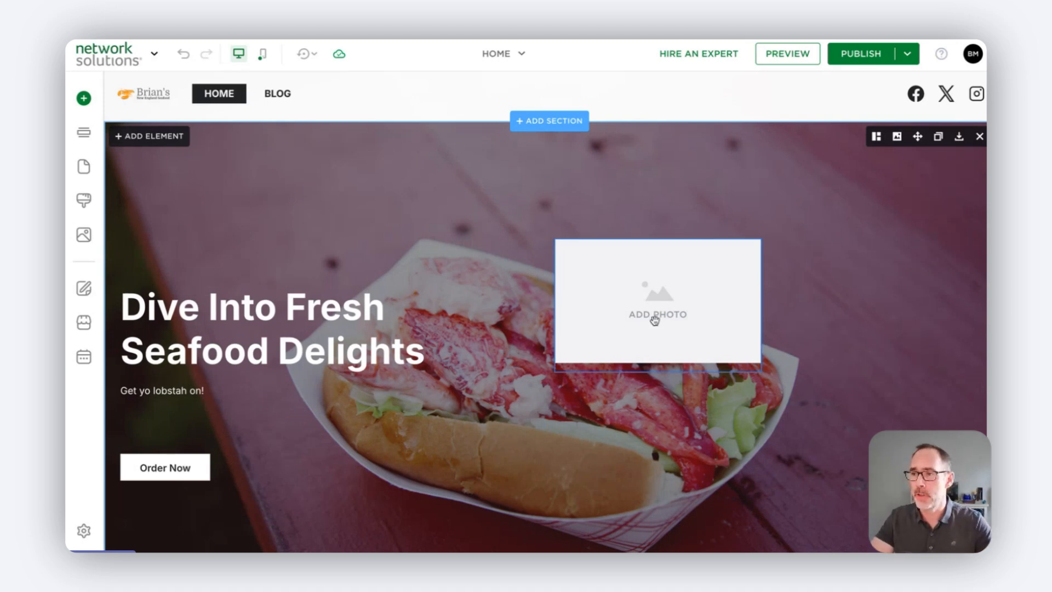
left_click_drag(609, 329, 690, 317)
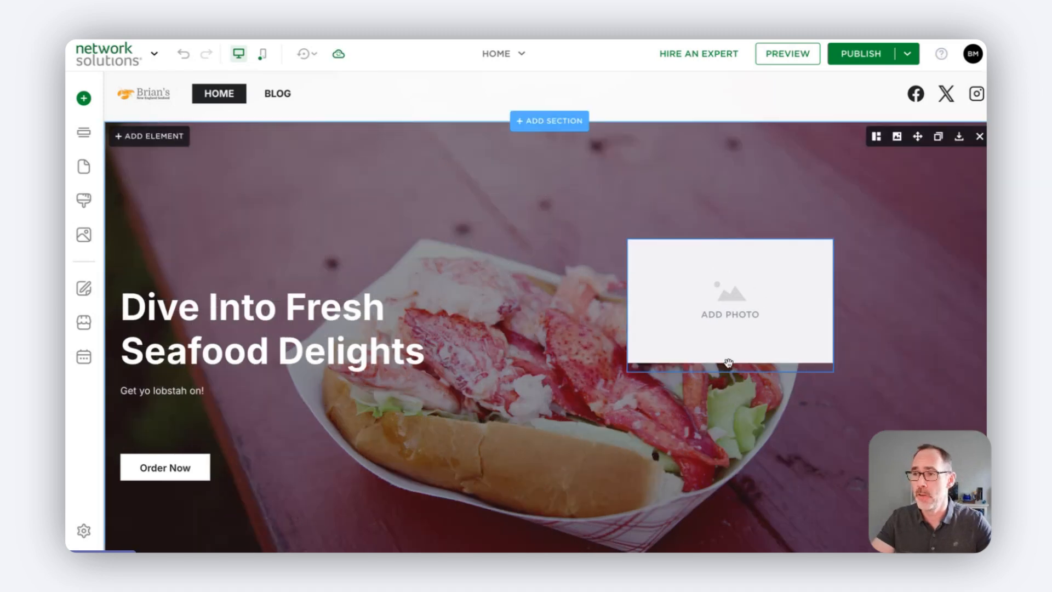
Open the placeholder for editing and search the stock photos for "lobster roll".
left_click(718, 302)
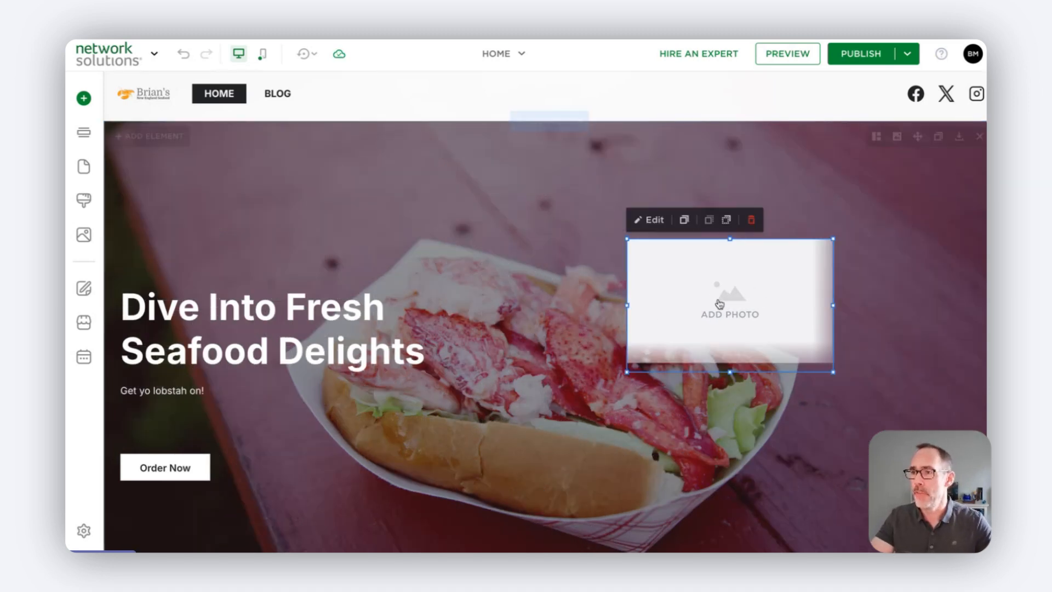
left_click(651, 228)
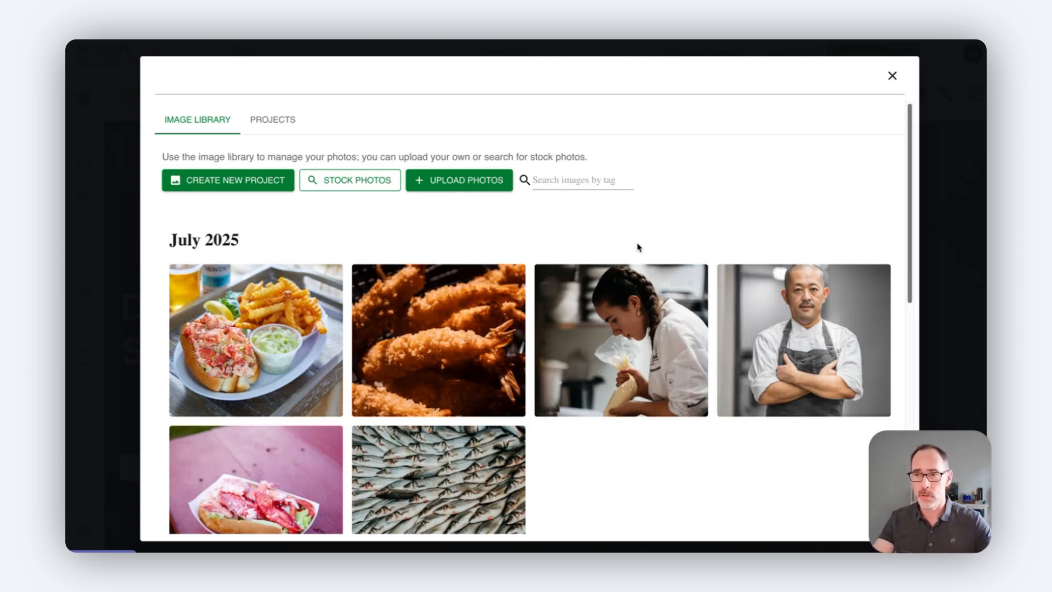
left_click(320, 186)
left_click(327, 132)
type("lo")
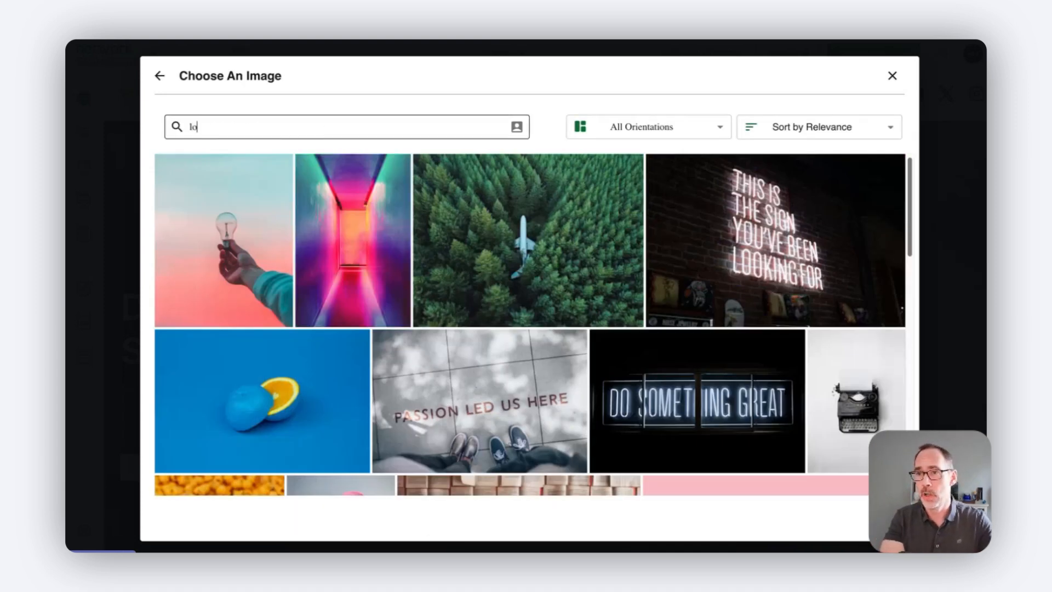
type("bster roll")
key("Return")
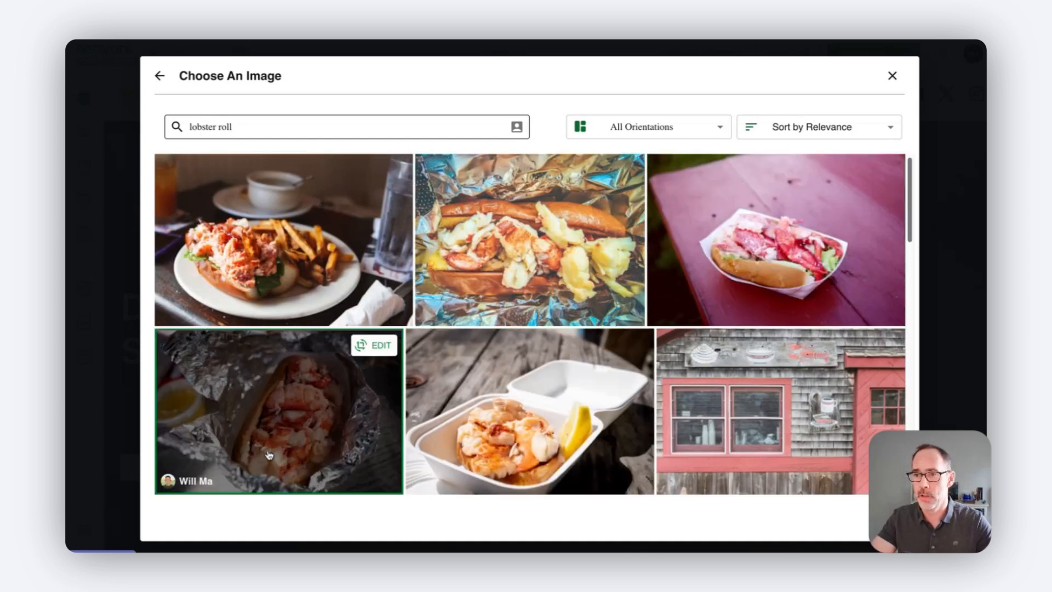
Use the foil-wrapped lobster roll photo in the placeholder and move the image up and further right in the hero section.
left_click(288, 437)
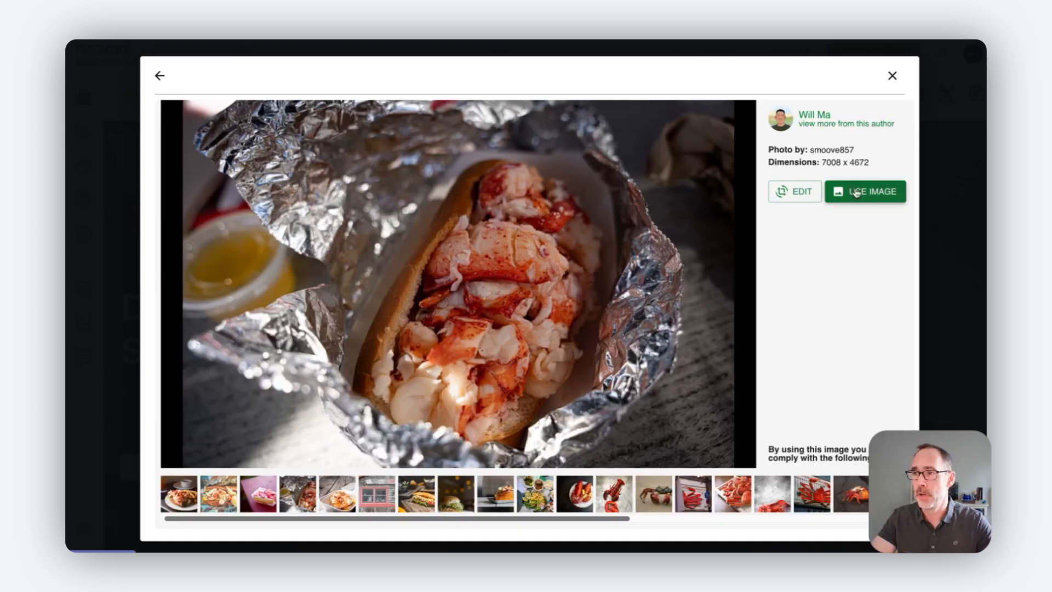
left_click(856, 192)
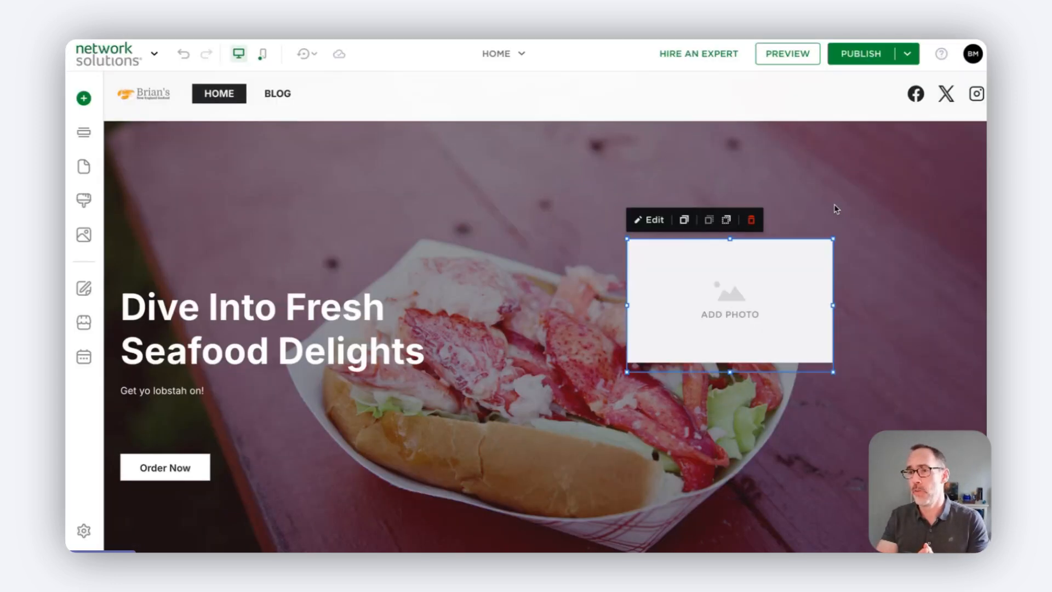
left_click(846, 244)
left_click_drag(780, 298, 853, 258)
Add a second image element near the middle of the hero section and upload lobsterroll.jpeg into it.
left_click(85, 101)
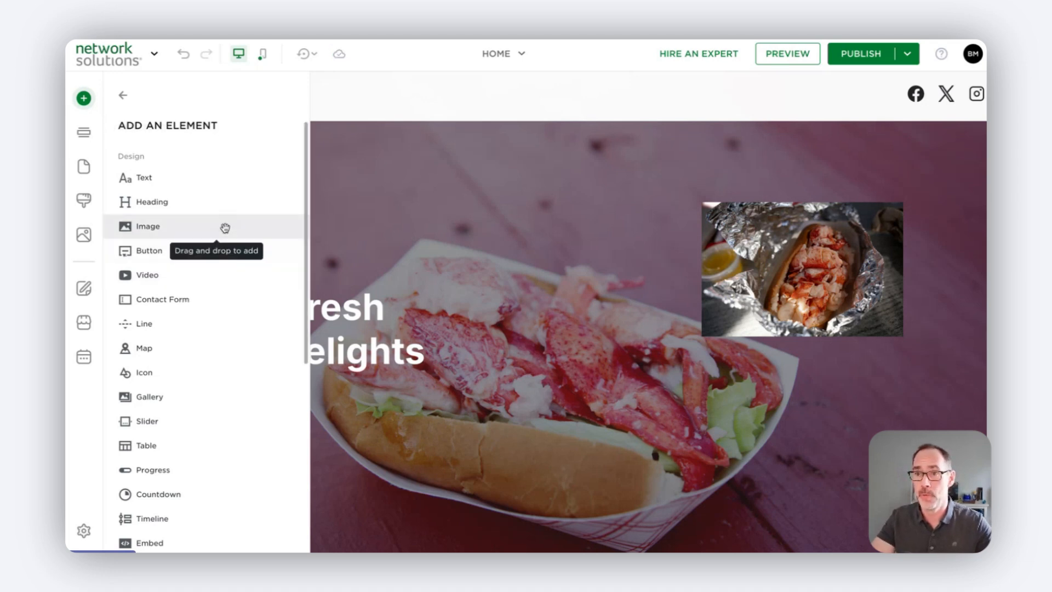
left_click_drag(224, 228, 571, 425)
left_click(473, 331)
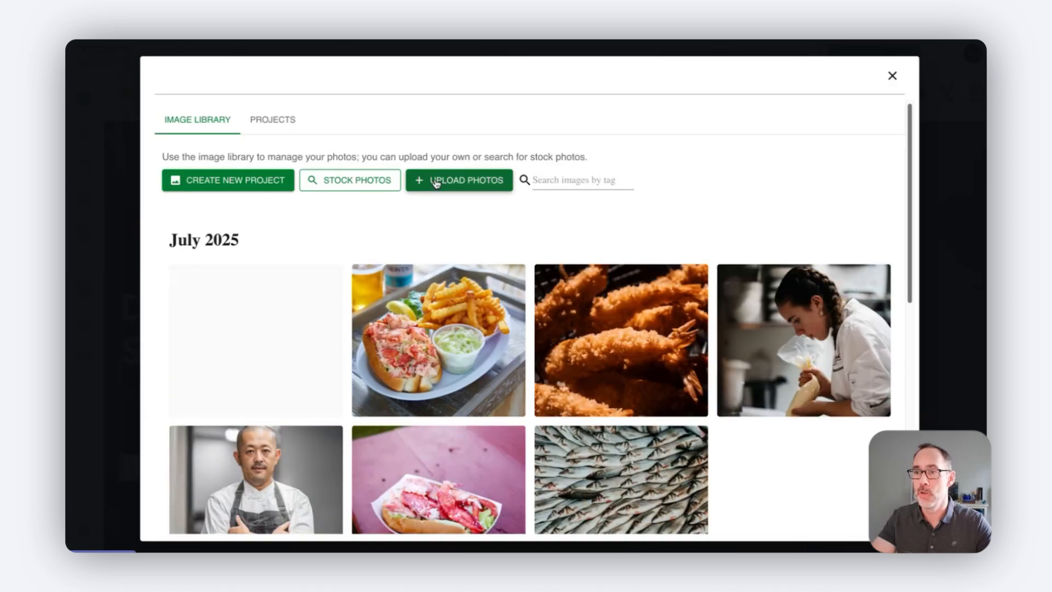
left_click(438, 180)
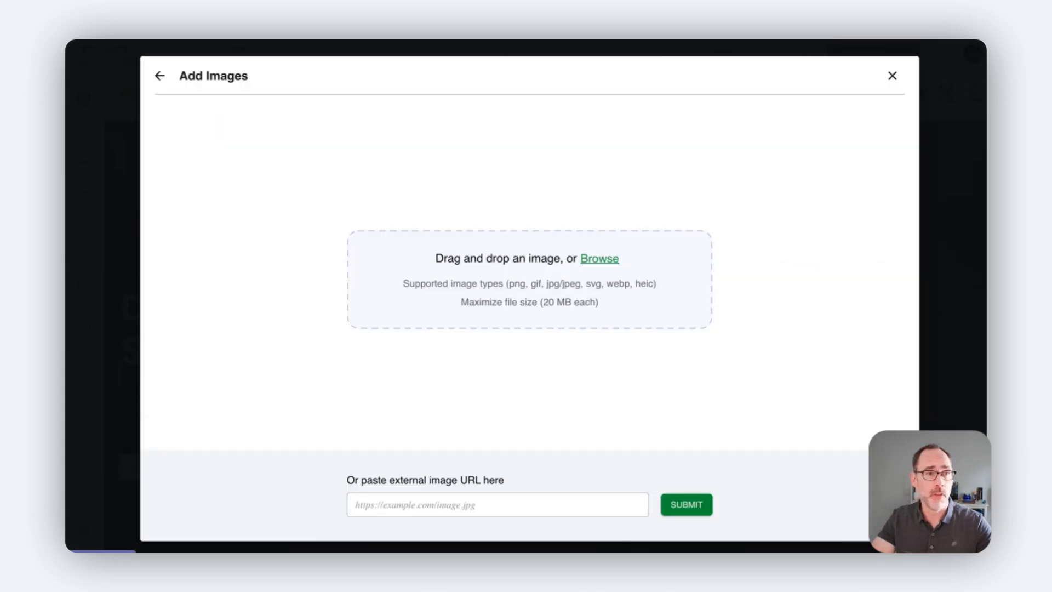
left_click_drag(101, 181, 536, 269)
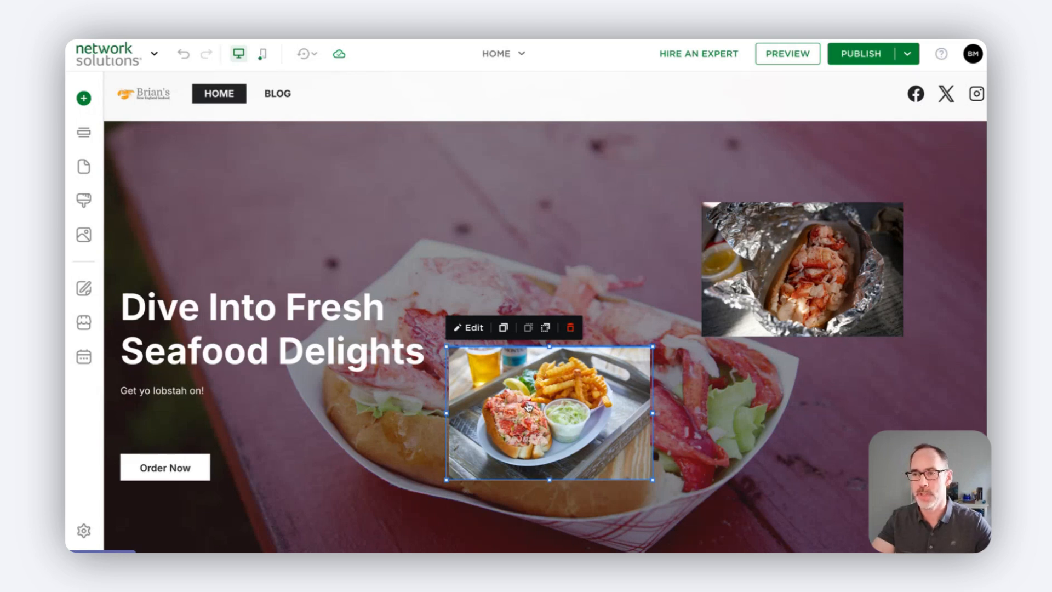
Enlarge the uploaded lobster roll and fries image from its upper-left corner and move it up over the heading.
left_click(545, 407)
left_click(551, 407)
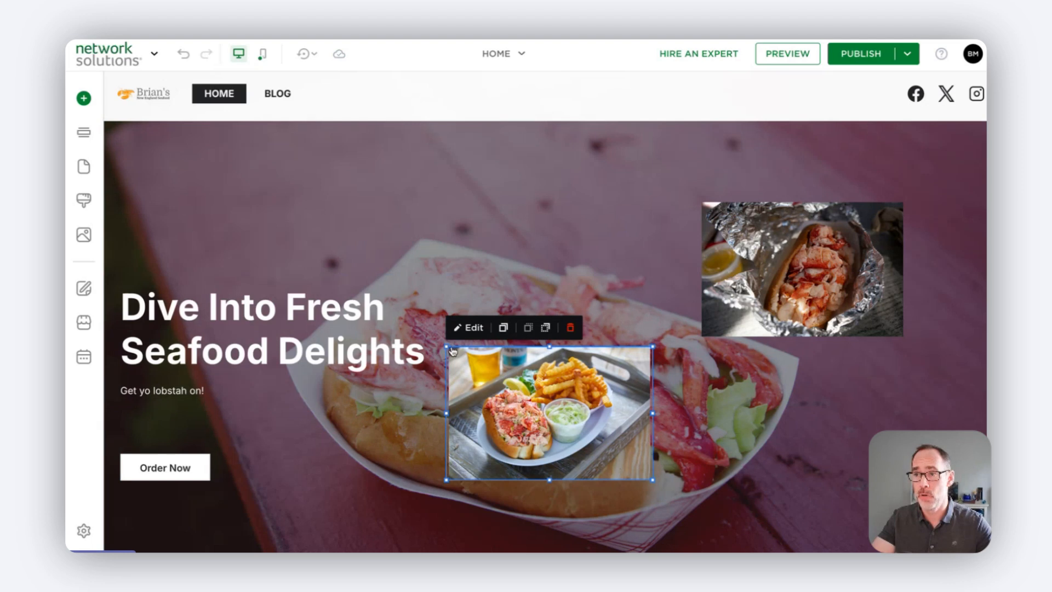
left_click_drag(453, 351, 374, 275)
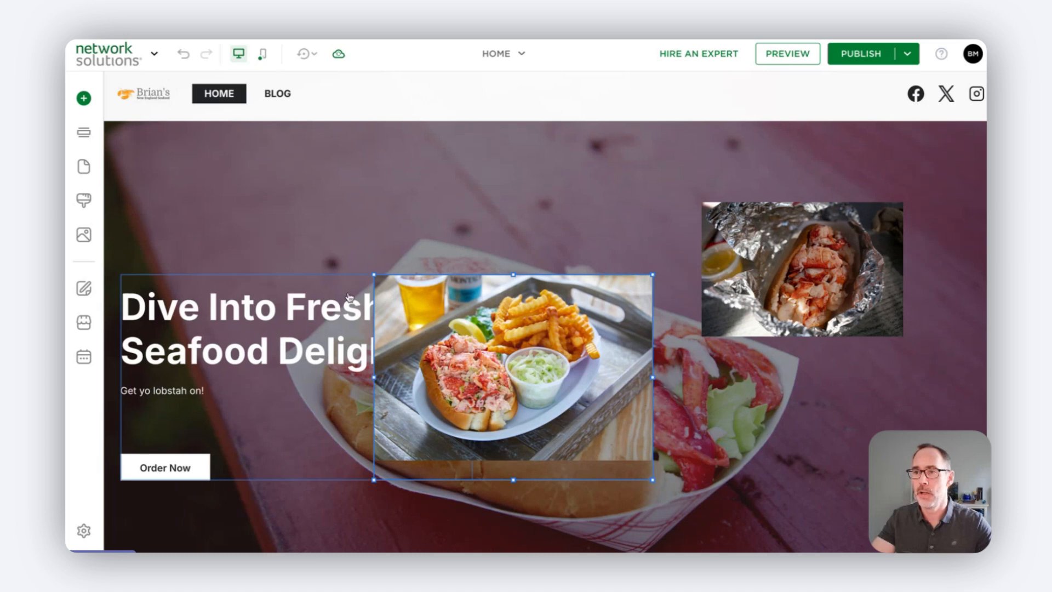
left_click_drag(555, 415, 376, 271)
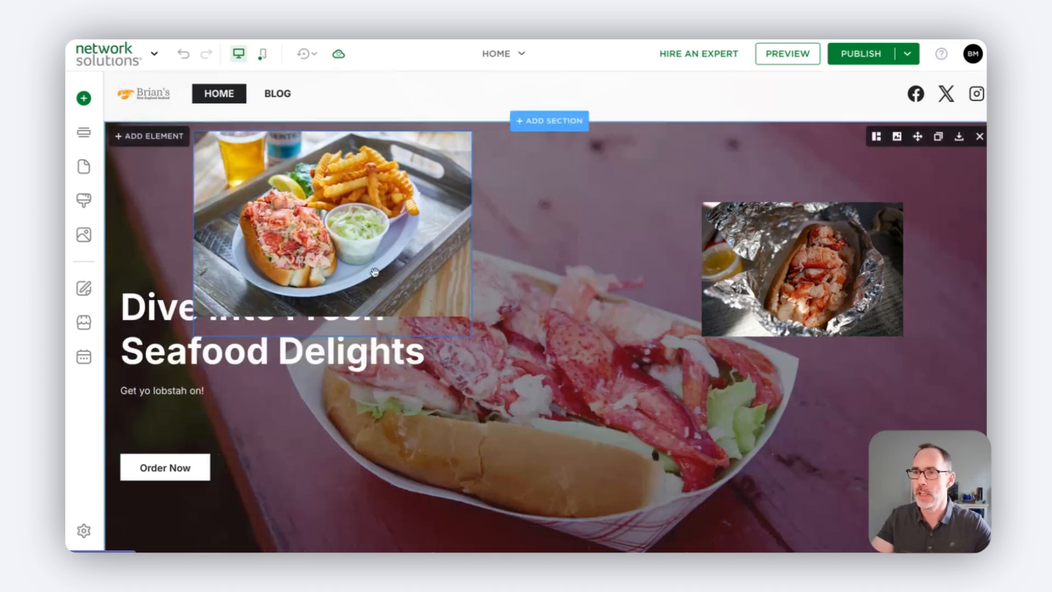
Delete the lobster roll and fries image, and move the foil-wrapped lobster roll image up and to the left.
left_click(343, 293)
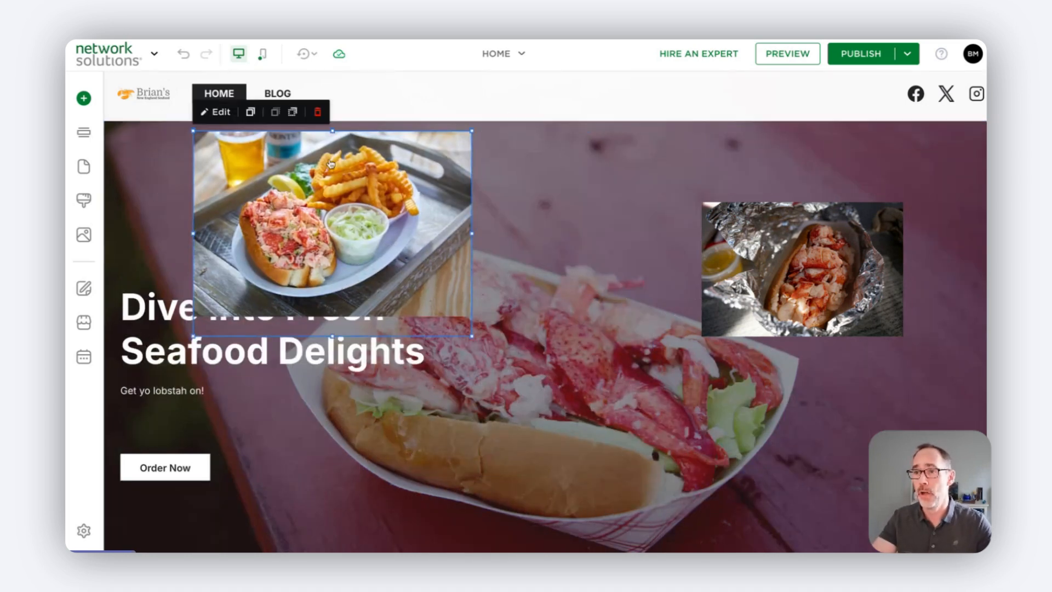
left_click(318, 113)
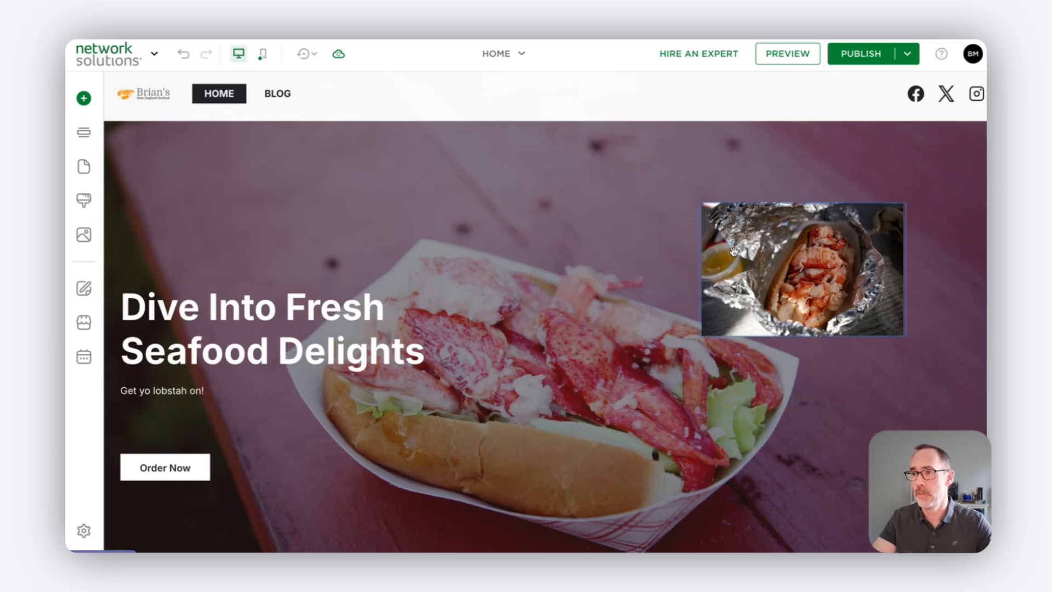
left_click_drag(732, 243, 624, 205)
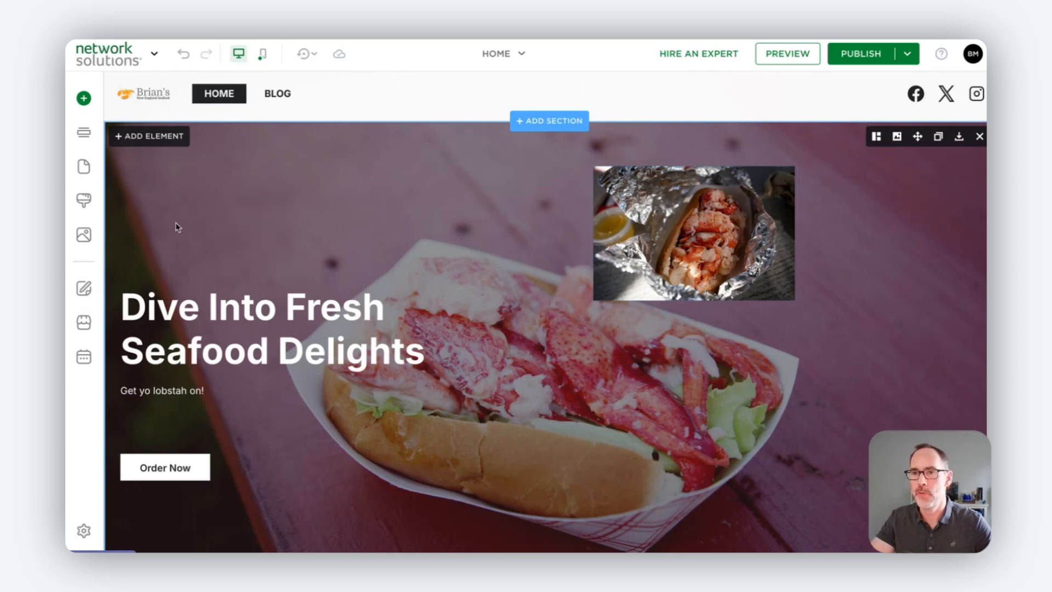
Search the site's media for "lobster" and place the stock photo of a lobster on a gray background below the foil-wrapped roll image.
left_click(86, 239)
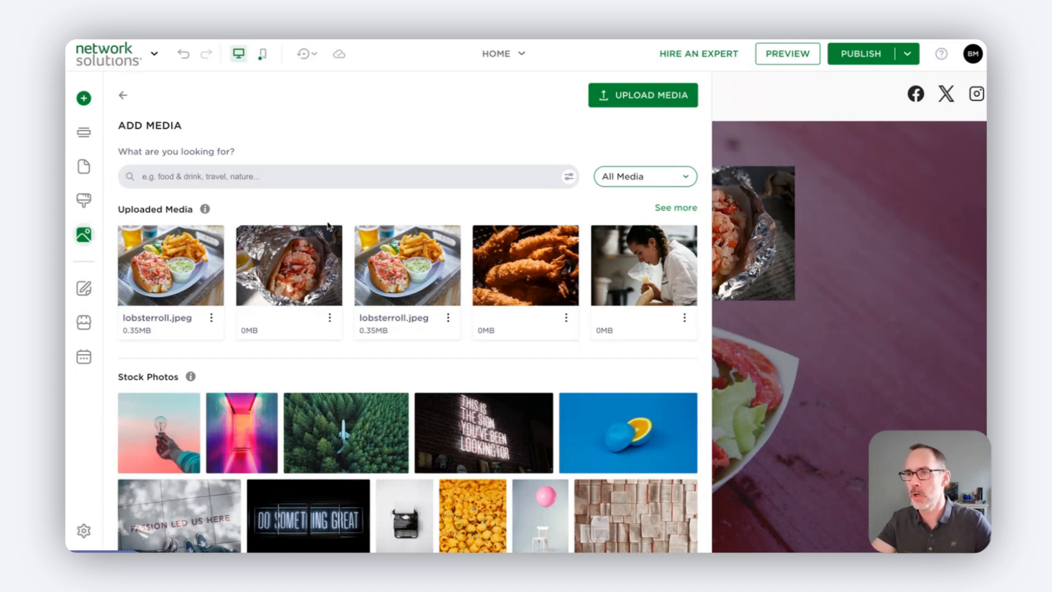
left_click(366, 179)
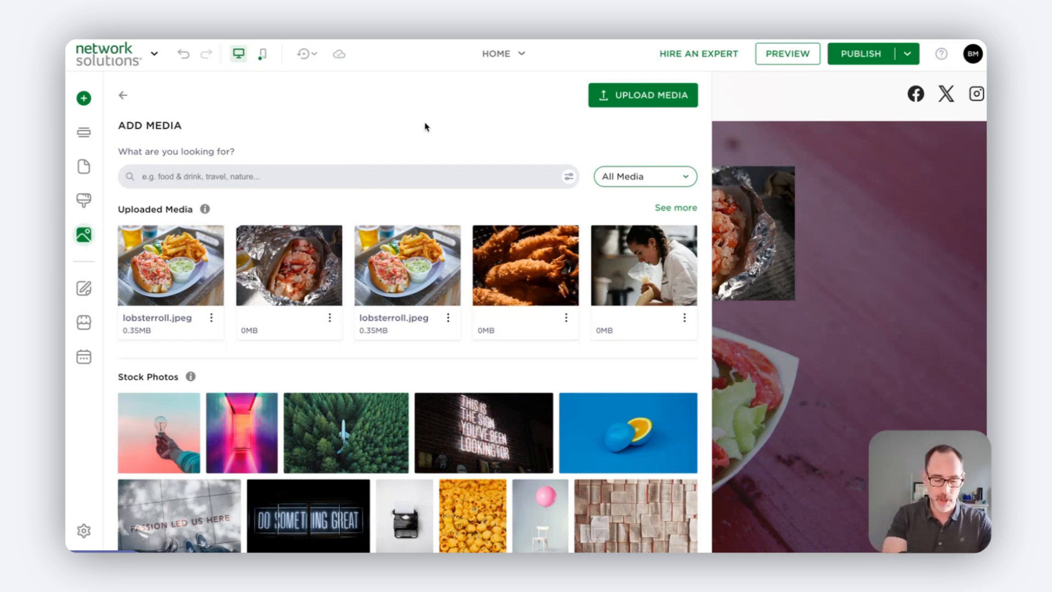
type("lobster")
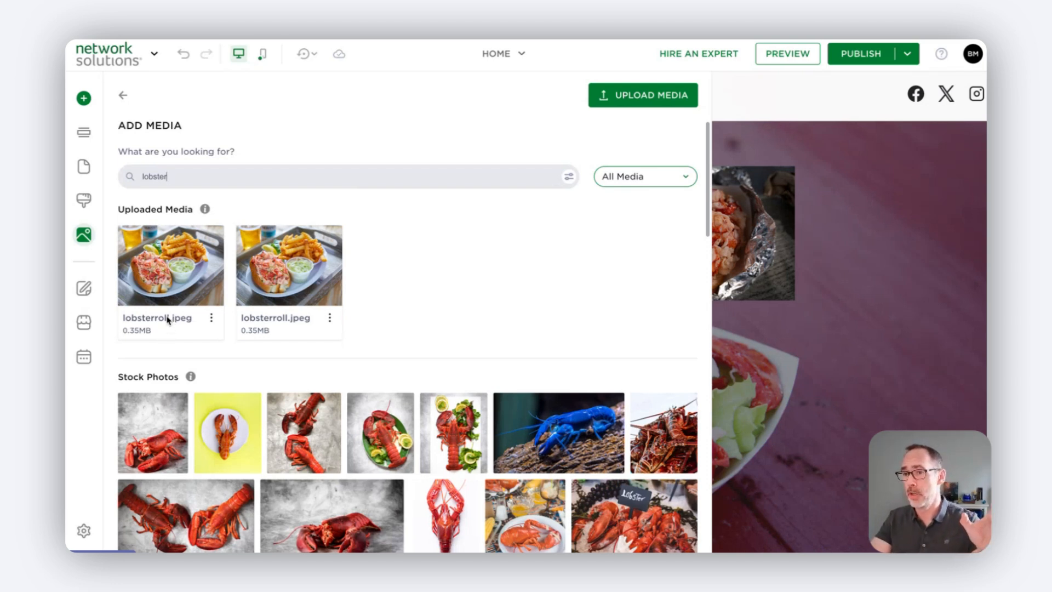
scroll(418, 437, "down", 10)
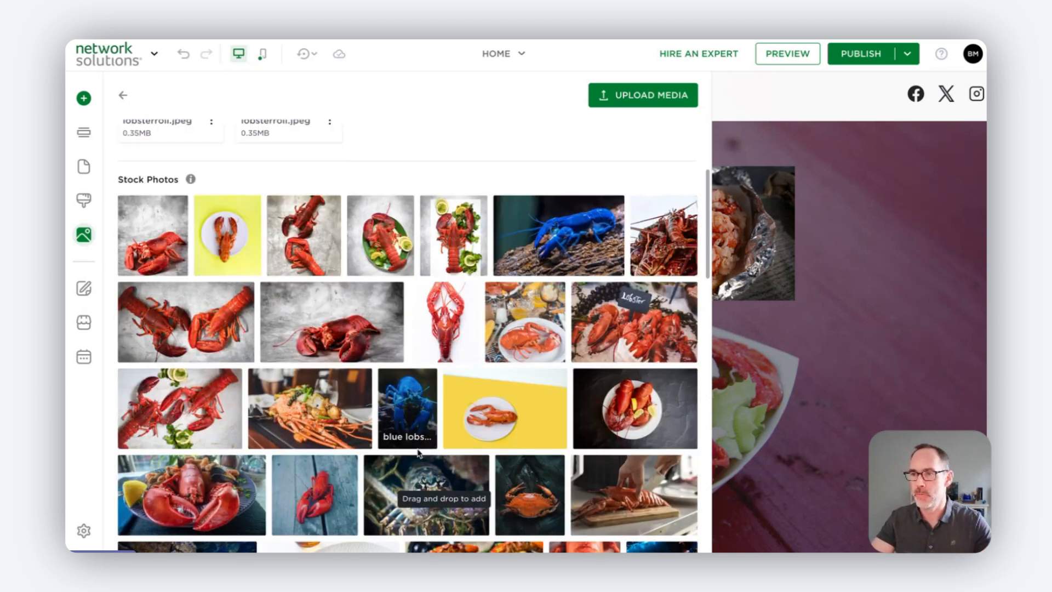
scroll(420, 445, "down", 5)
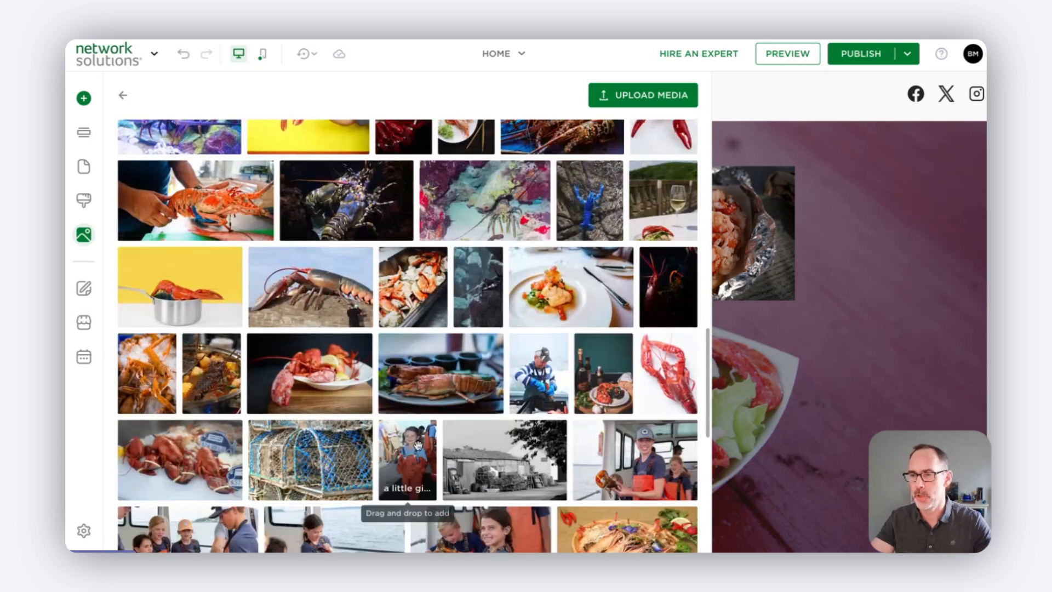
scroll(400, 456, "up", 15)
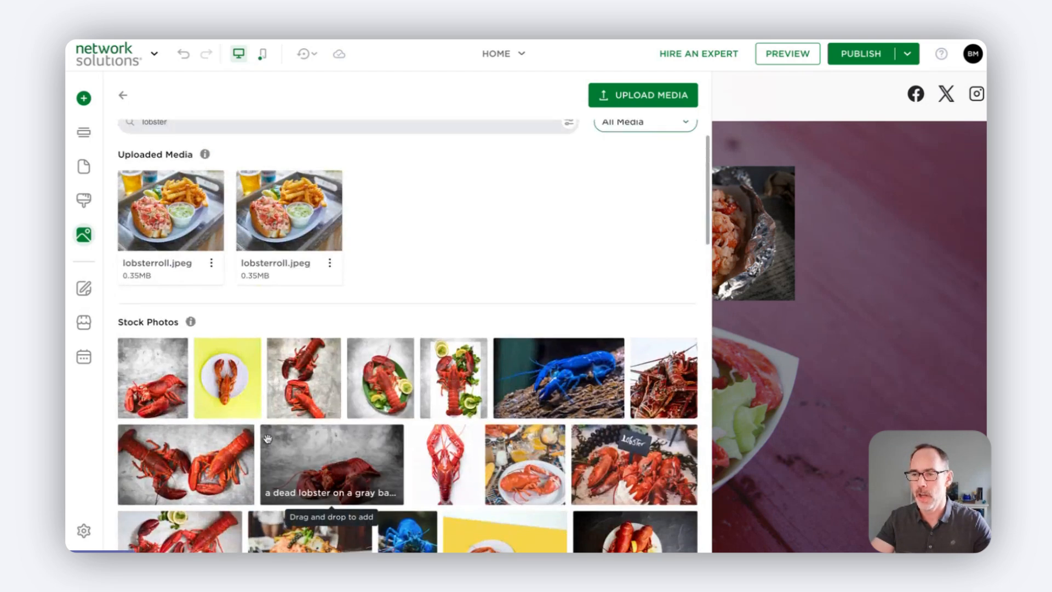
left_click_drag(313, 469, 700, 408)
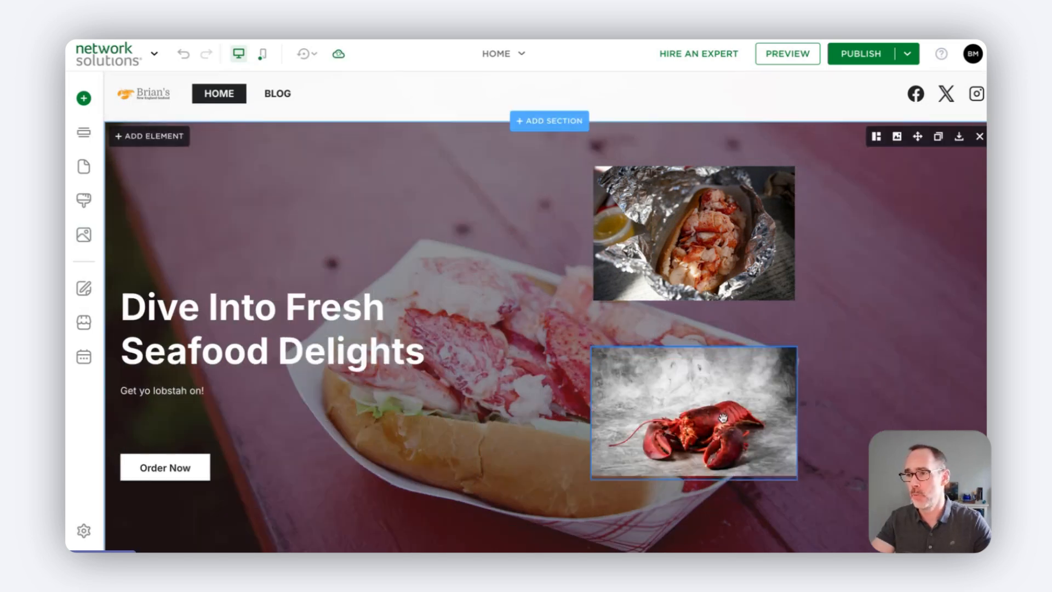
Delete the gray-background lobster image and move the foil-wrapped lobster roll image to the right.
left_click(745, 421)
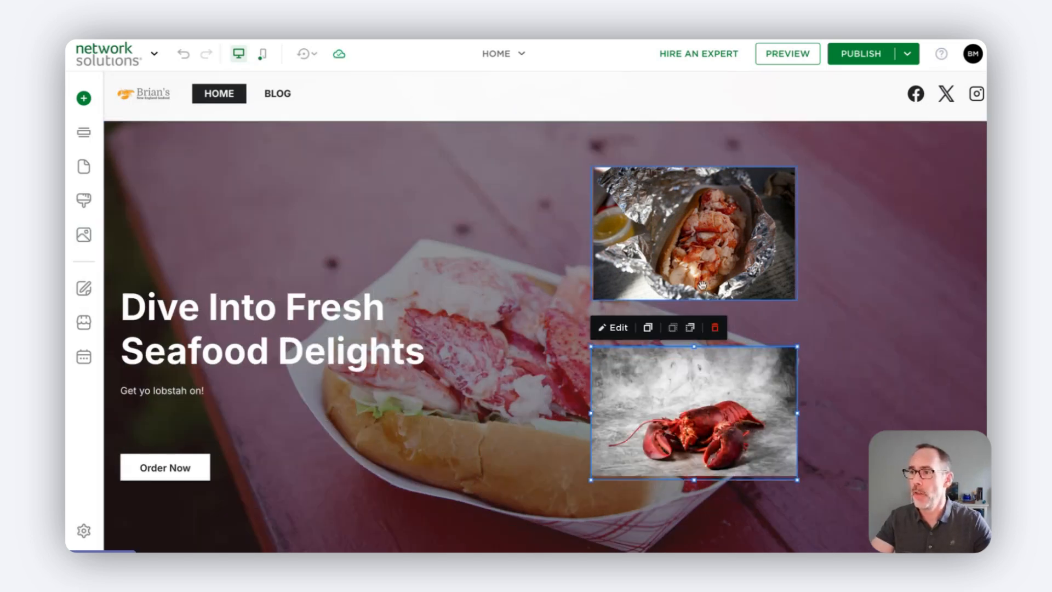
left_click(714, 329)
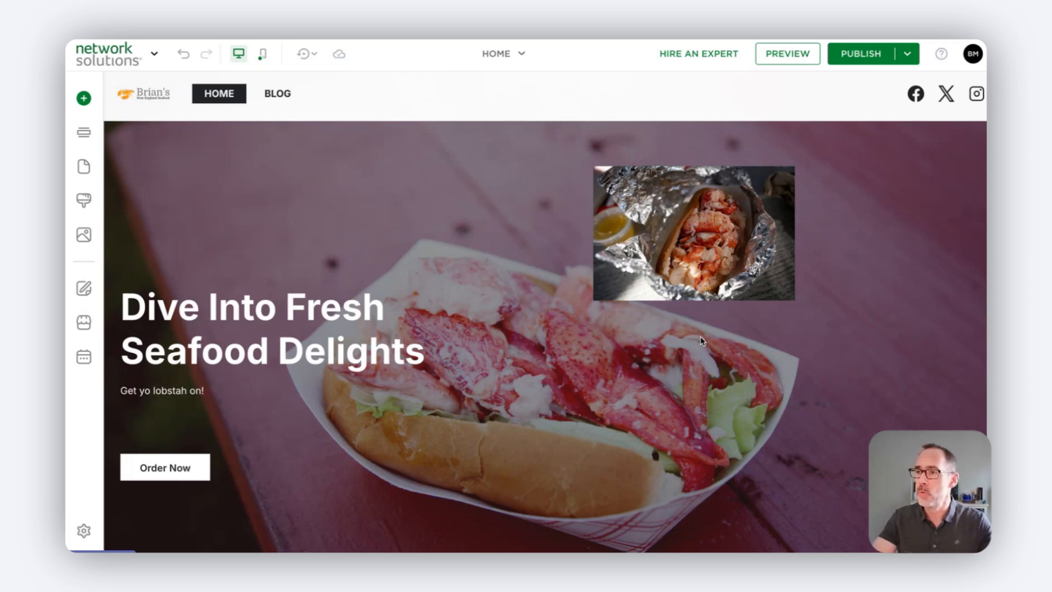
left_click_drag(763, 282, 817, 283)
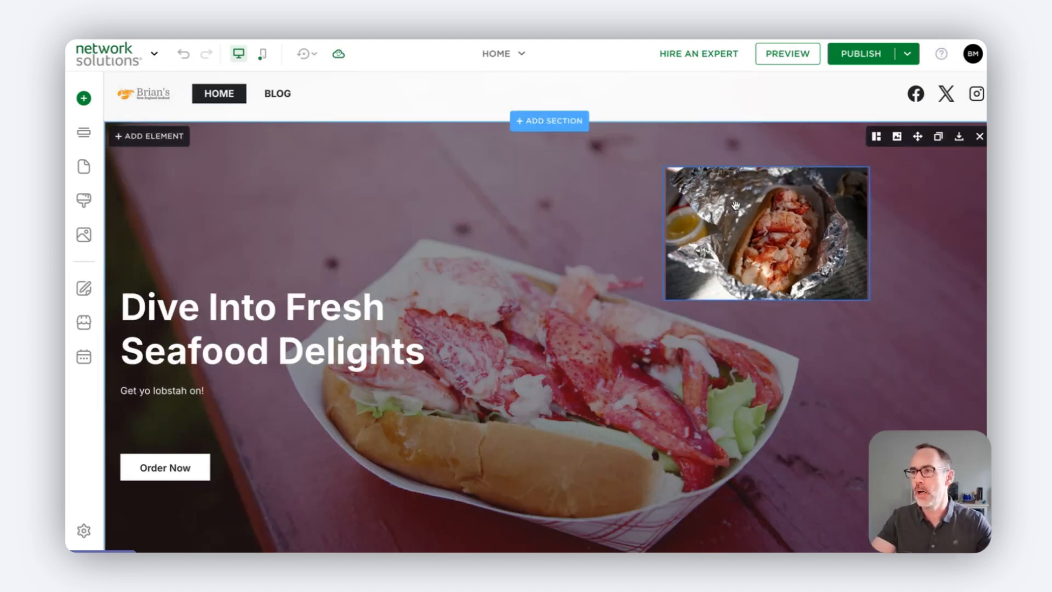
Open the foil-wrapped lobster roll image's settings, examine its alt text fields, and open the image library for replacing it.
left_click(758, 222)
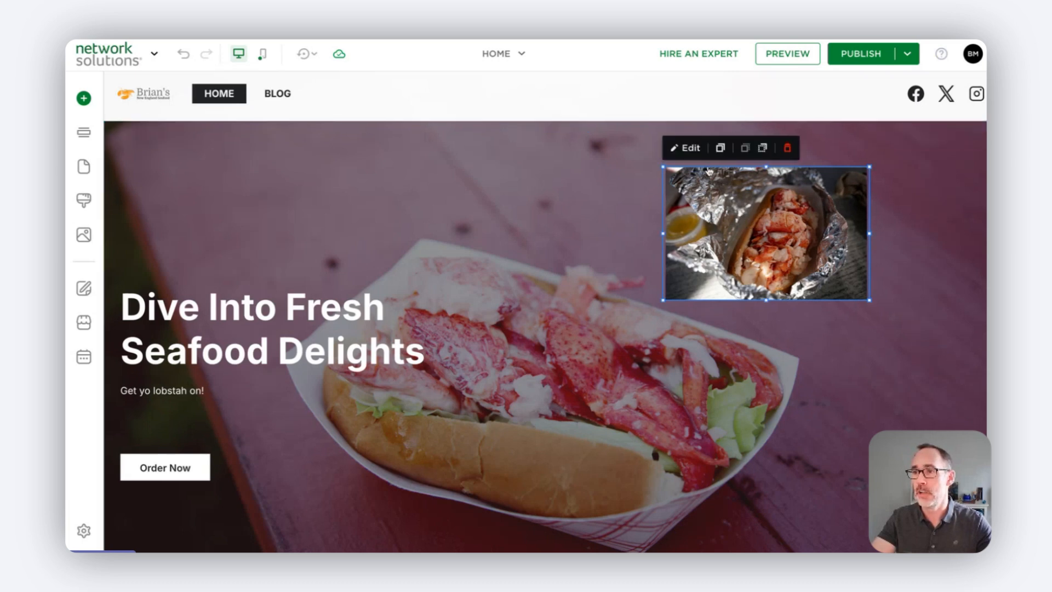
left_click(691, 150)
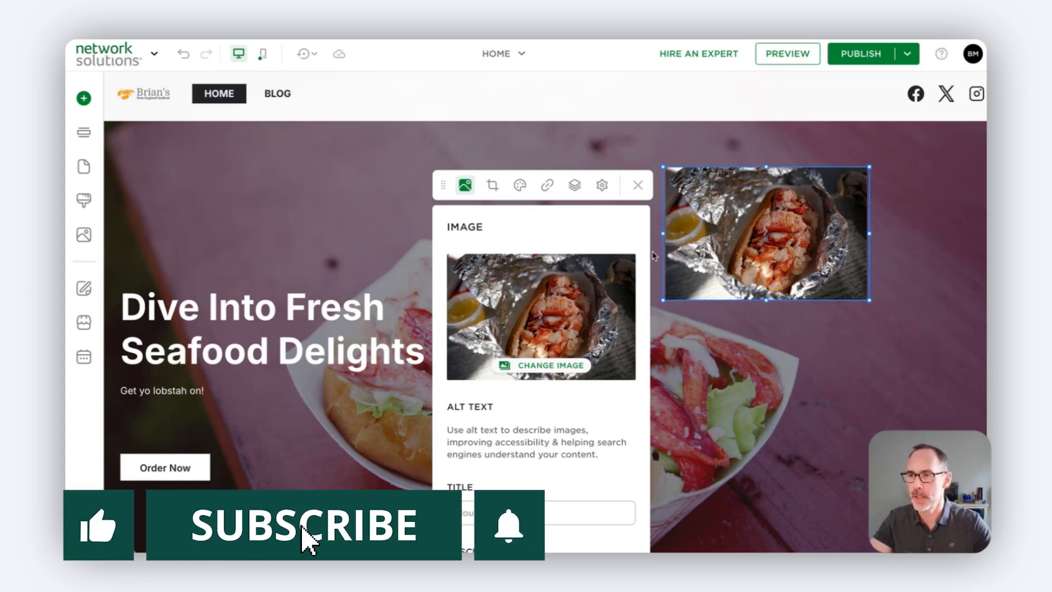
scroll(545, 419, "down", 2)
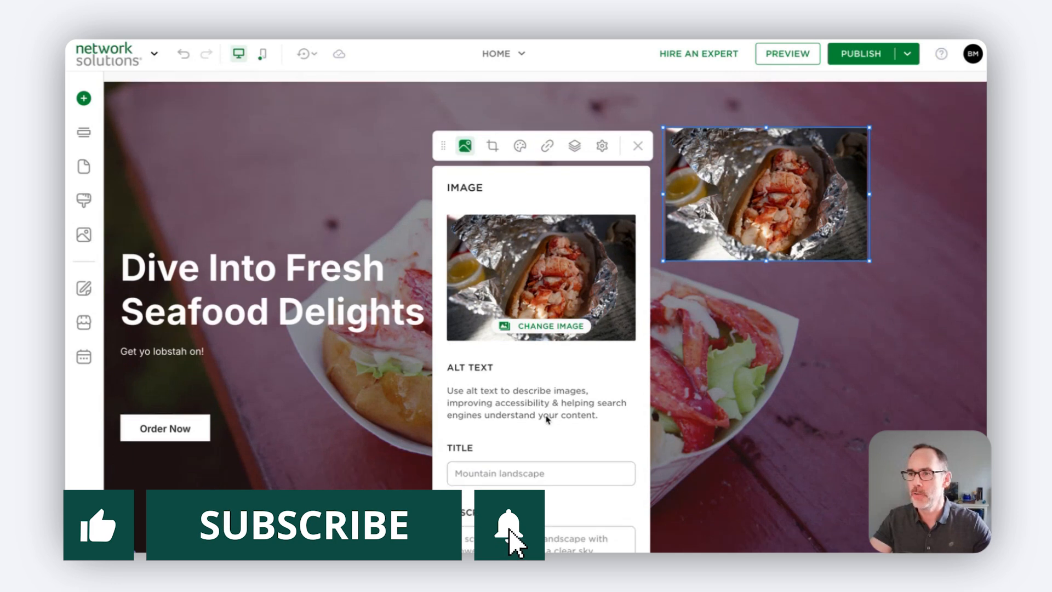
scroll(546, 418, "down", 1)
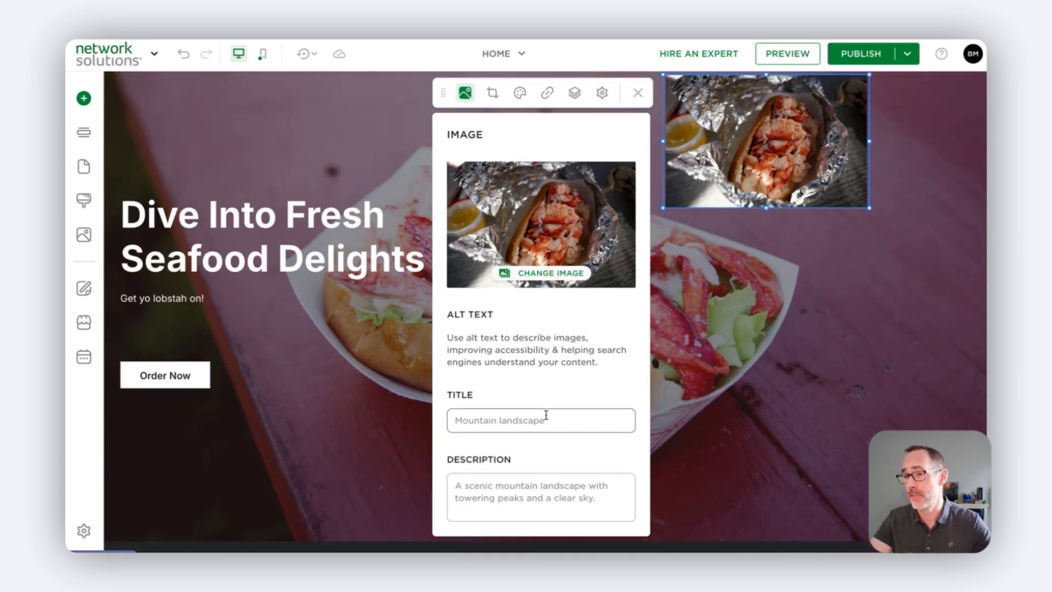
scroll(538, 424, "up", 1)
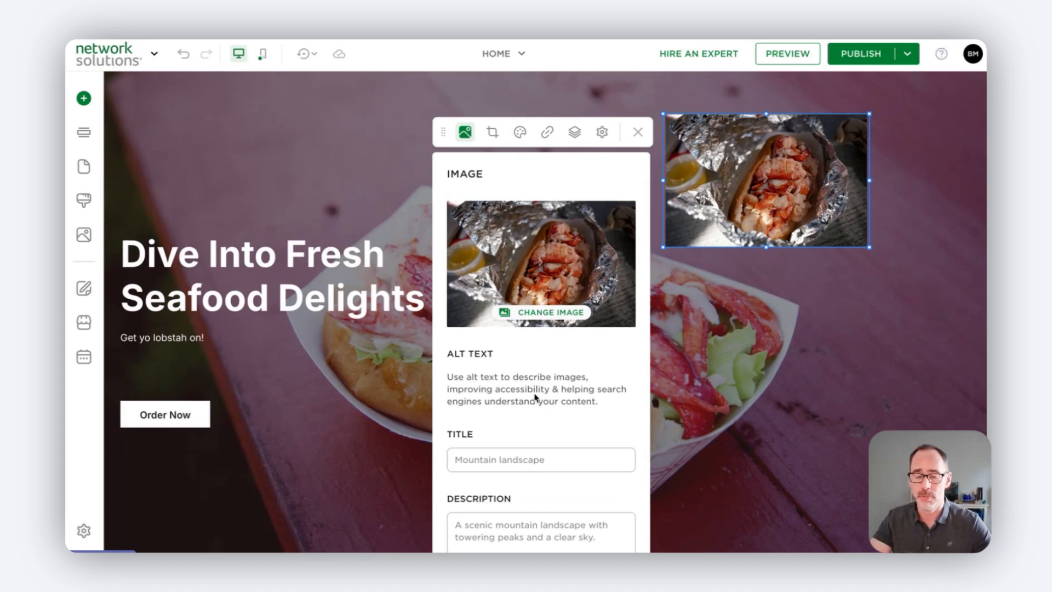
left_click(561, 314)
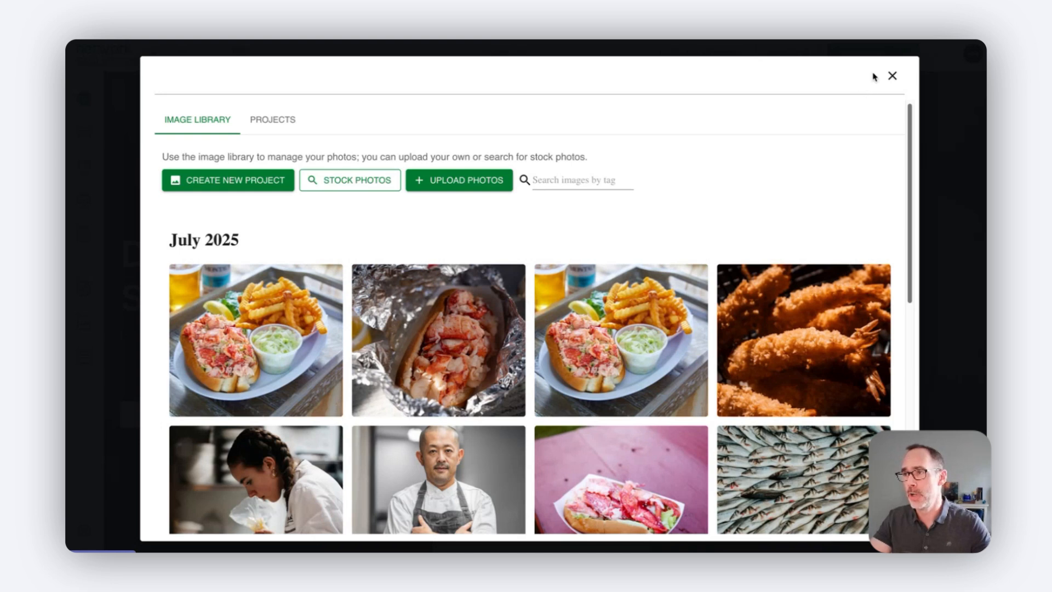
Close the image library, try the Crop aspect ratio on the foil-wrapped lobster roll image, and set it to Fill.
left_click(891, 77)
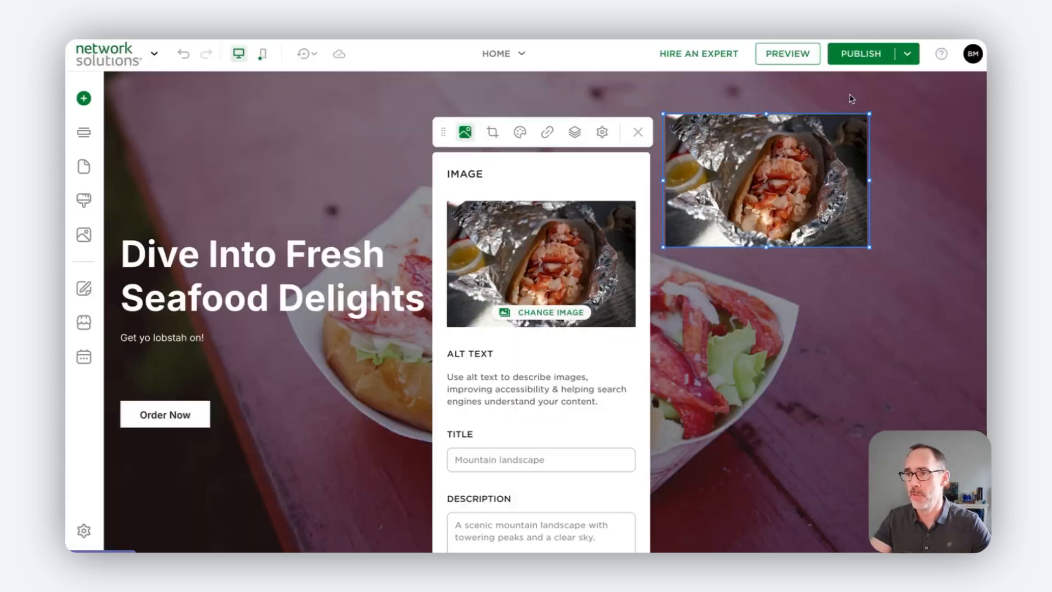
left_click(496, 137)
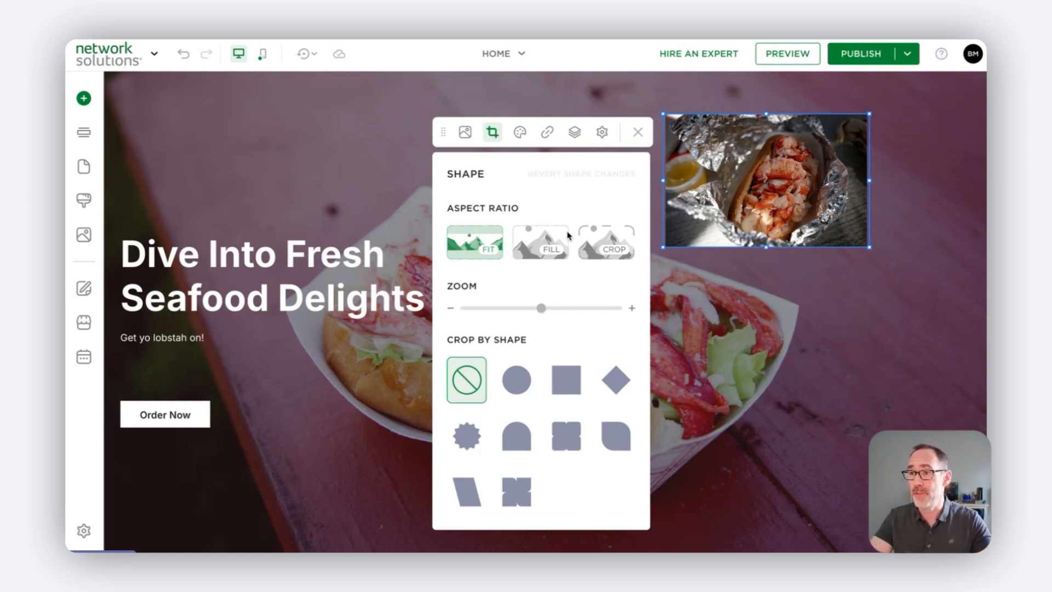
left_click(551, 247)
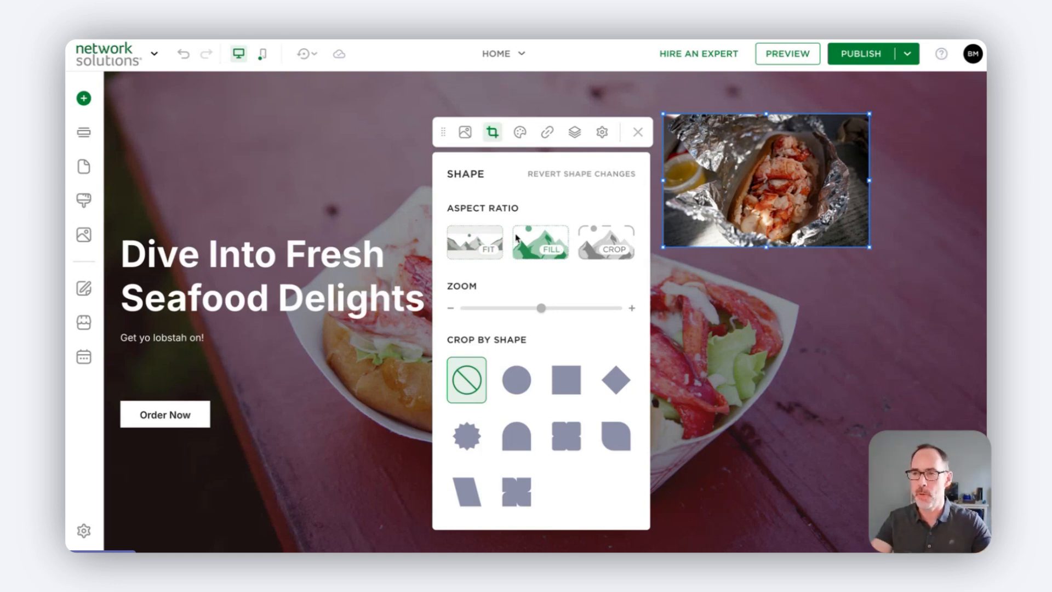
left_click(574, 244)
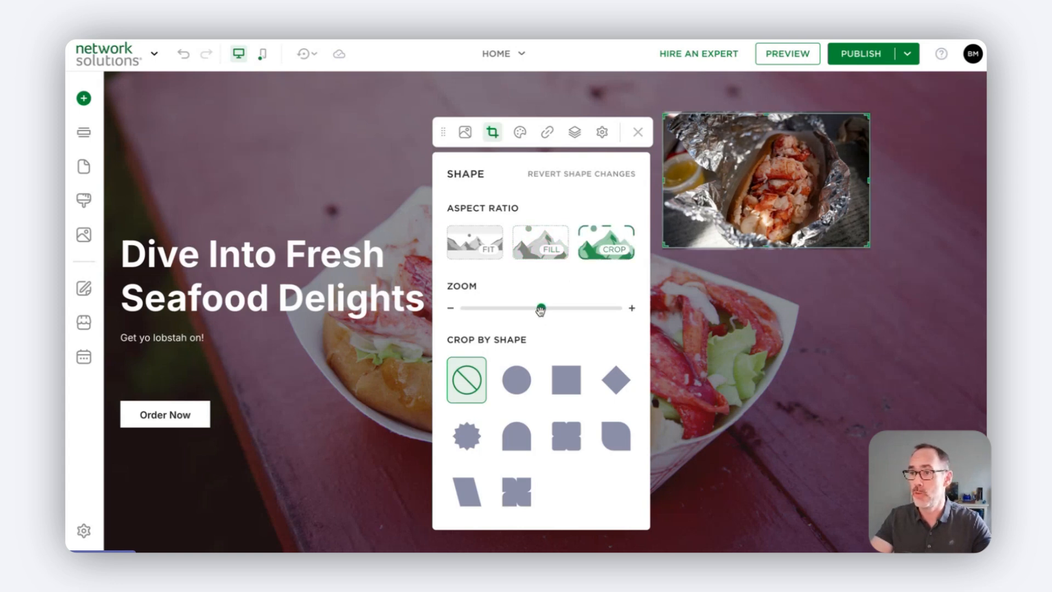
mouse_move(541, 308)
left_mouse_down()
mouse_move(564, 310)
mouse_move(476, 313)
mouse_move(541, 317)
left_mouse_up()
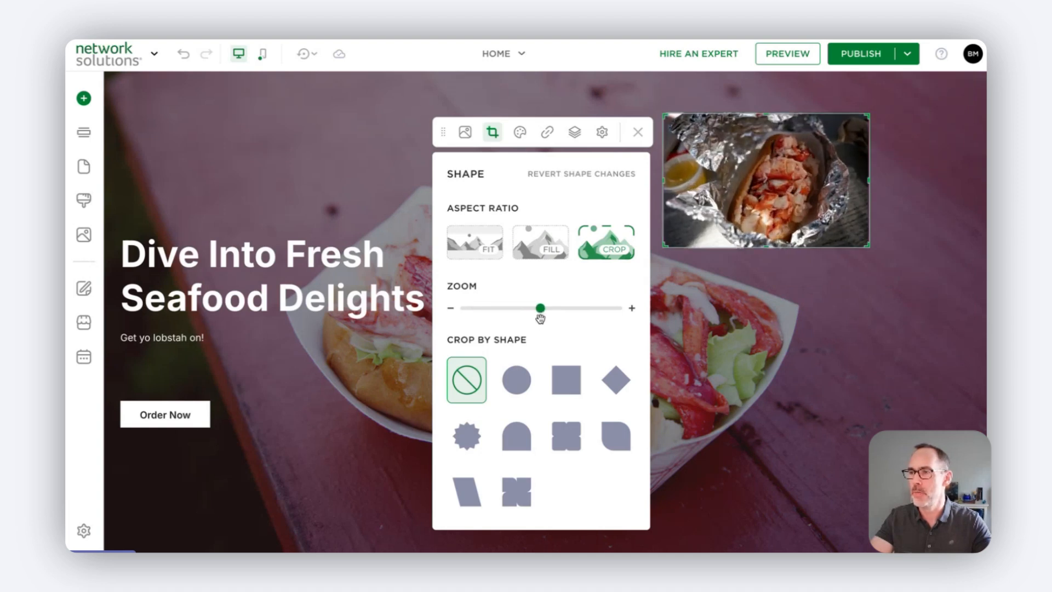
left_click(542, 250)
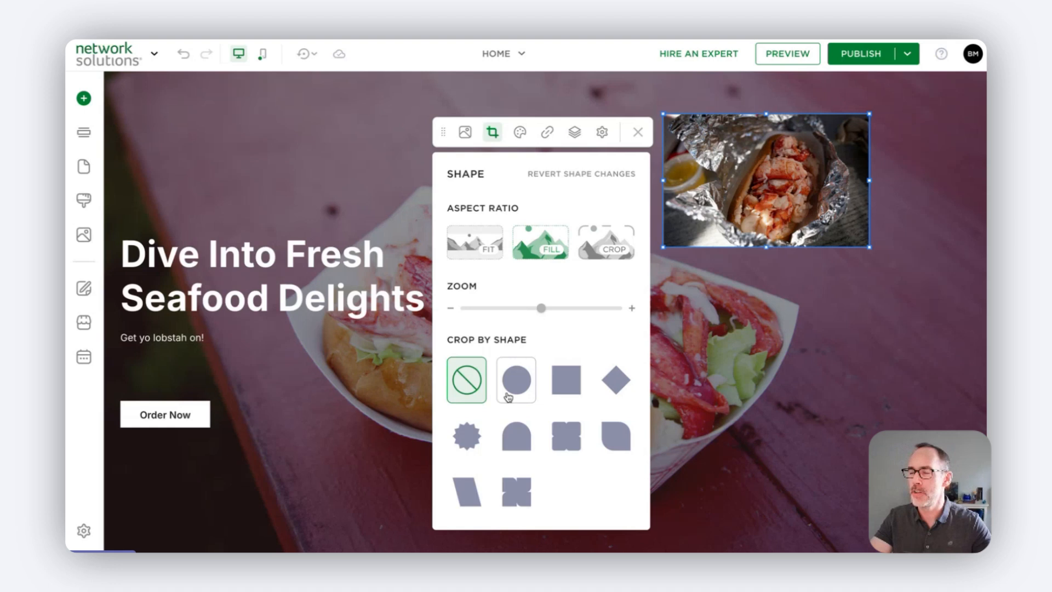
Try the circle, diamond, starburst and other crop shapes on the lobster roll image and reset it to no shape.
left_click(508, 396)
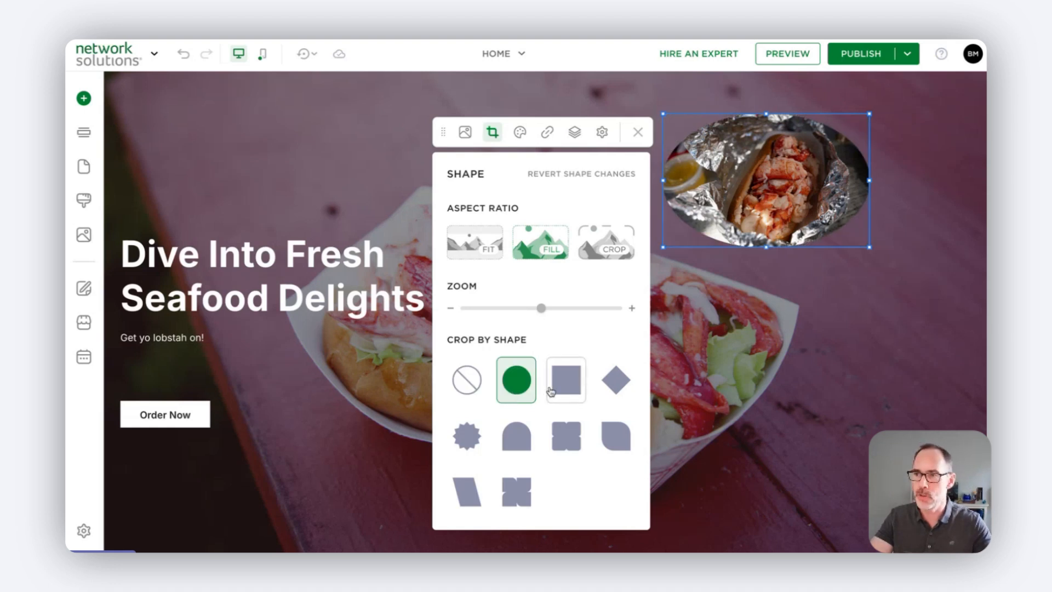
left_click(618, 389)
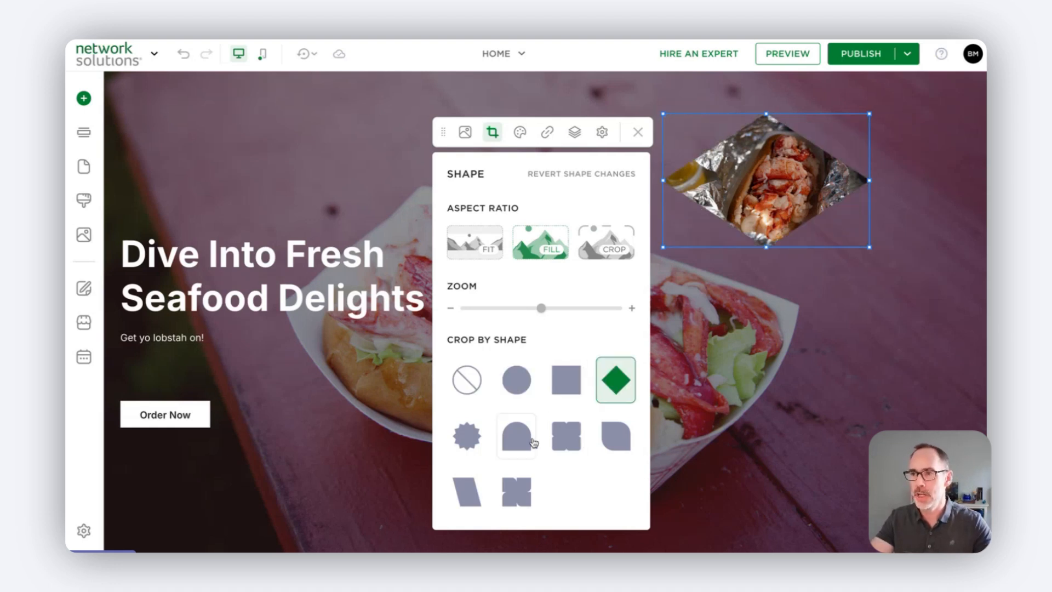
left_click(534, 443)
left_click(568, 439)
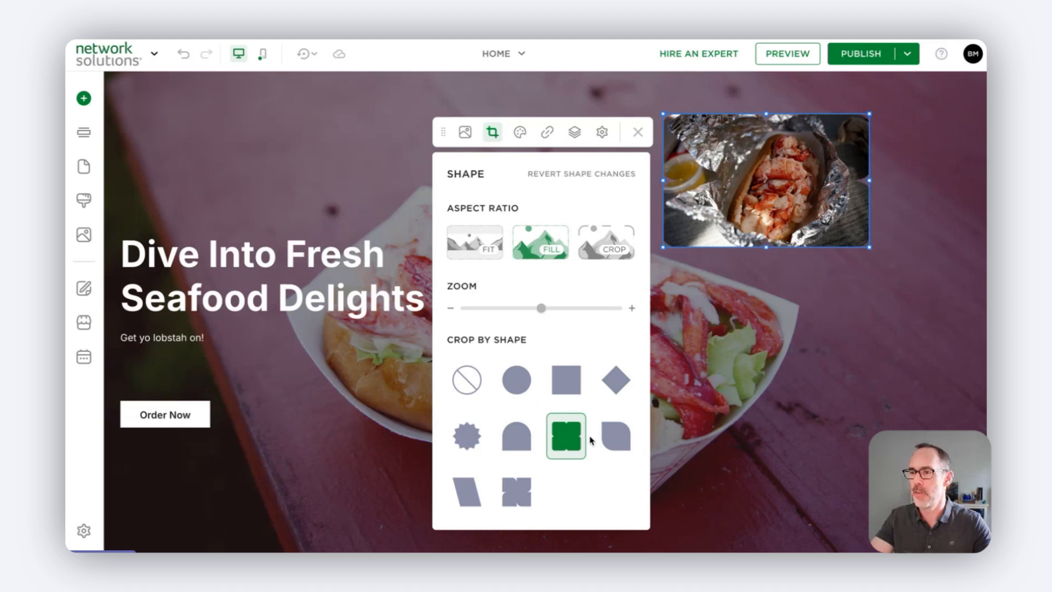
left_click(613, 437)
left_click(505, 507)
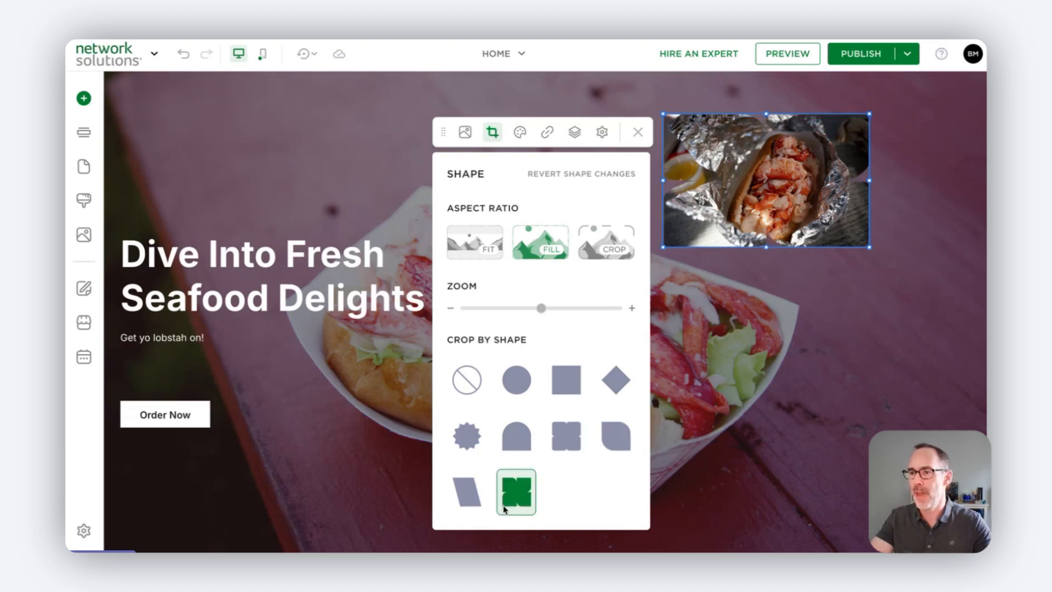
left_click(476, 507)
left_click(476, 455)
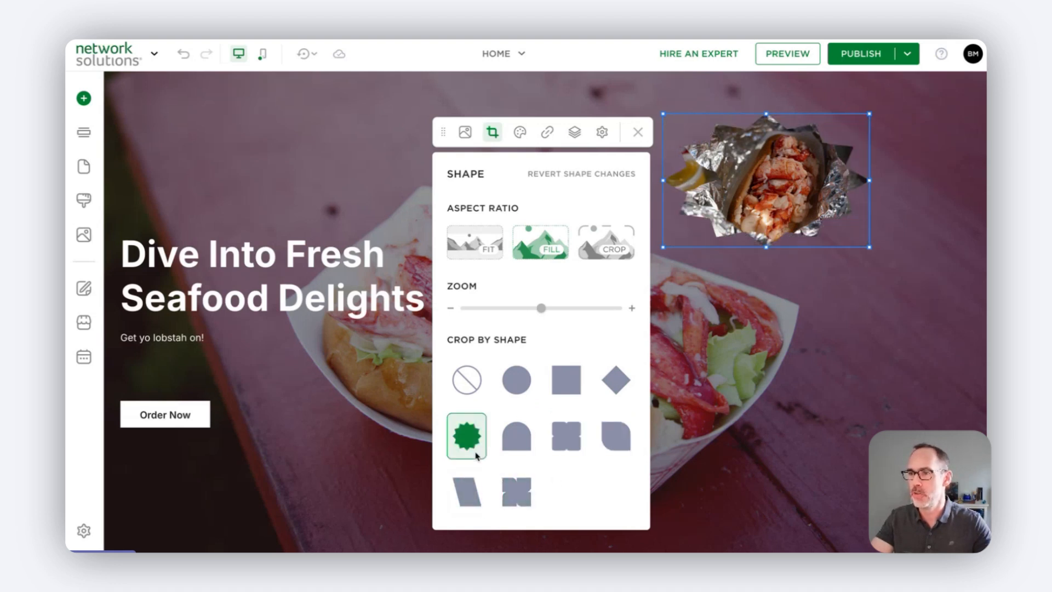
left_click(467, 383)
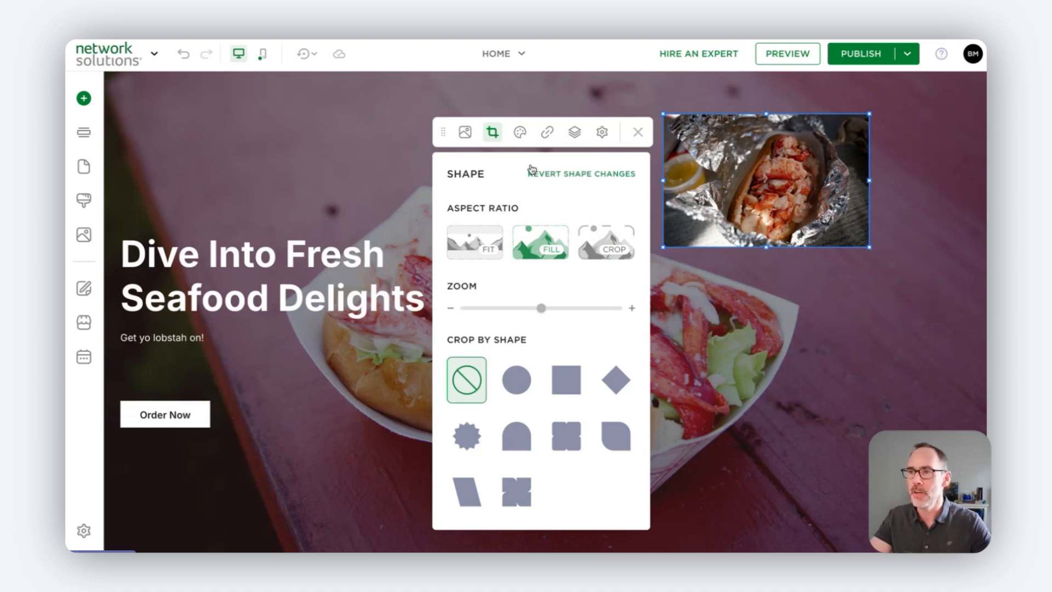
Examine the image's border width, border alignment and corner radius options in its style settings.
left_click(520, 132)
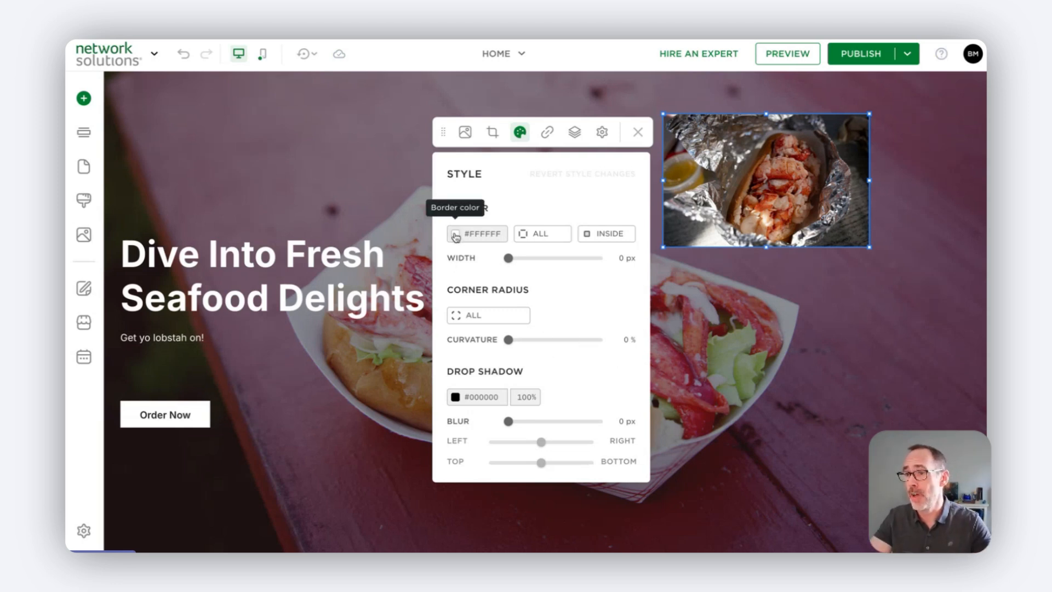
mouse_move(508, 258)
left_mouse_down()
mouse_move(562, 254)
mouse_move(501, 272)
left_mouse_up()
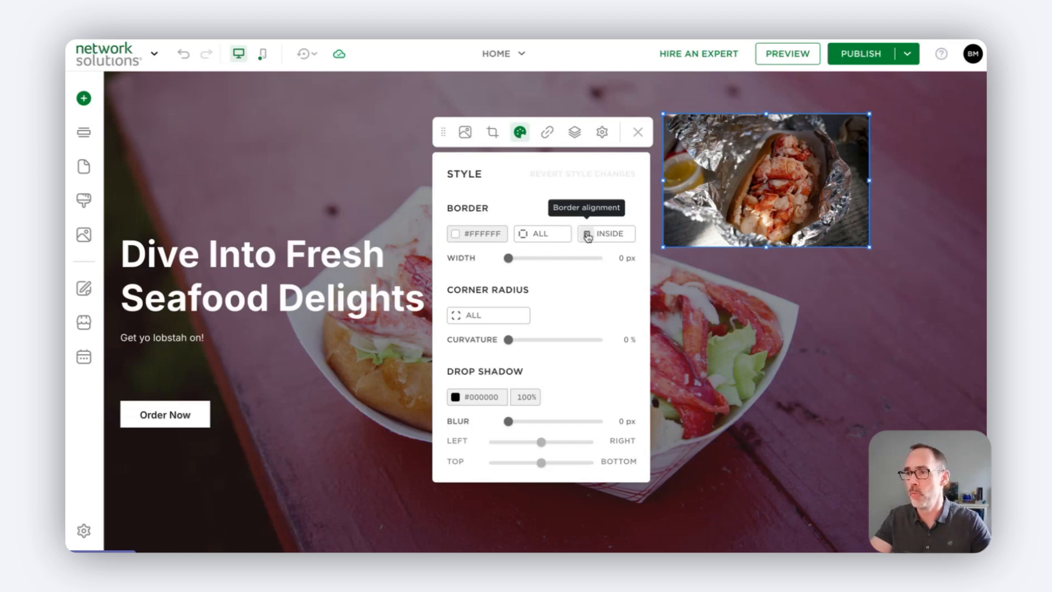
left_click(588, 235)
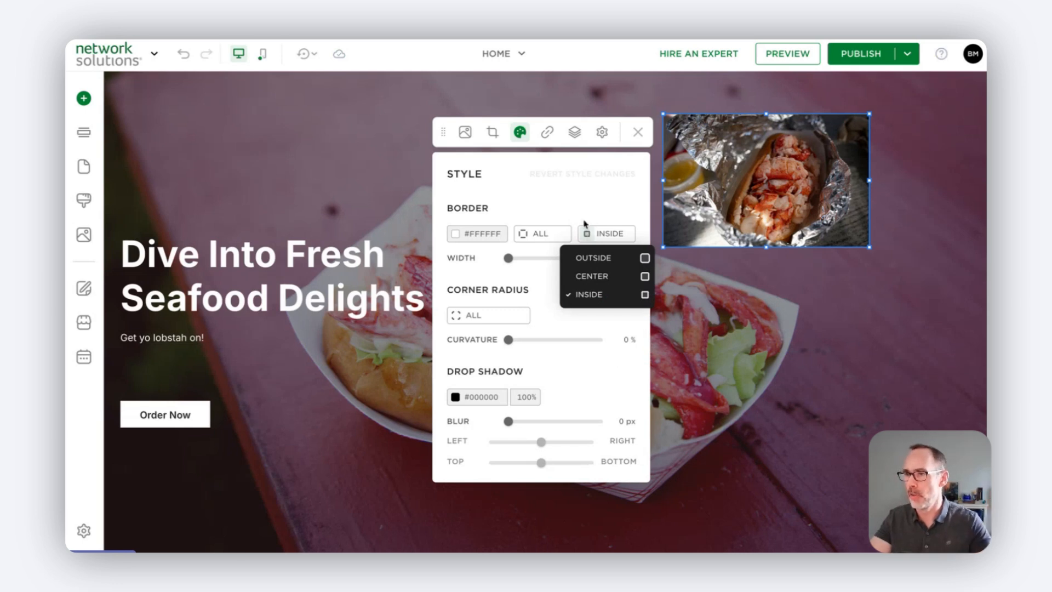
left_click(591, 186)
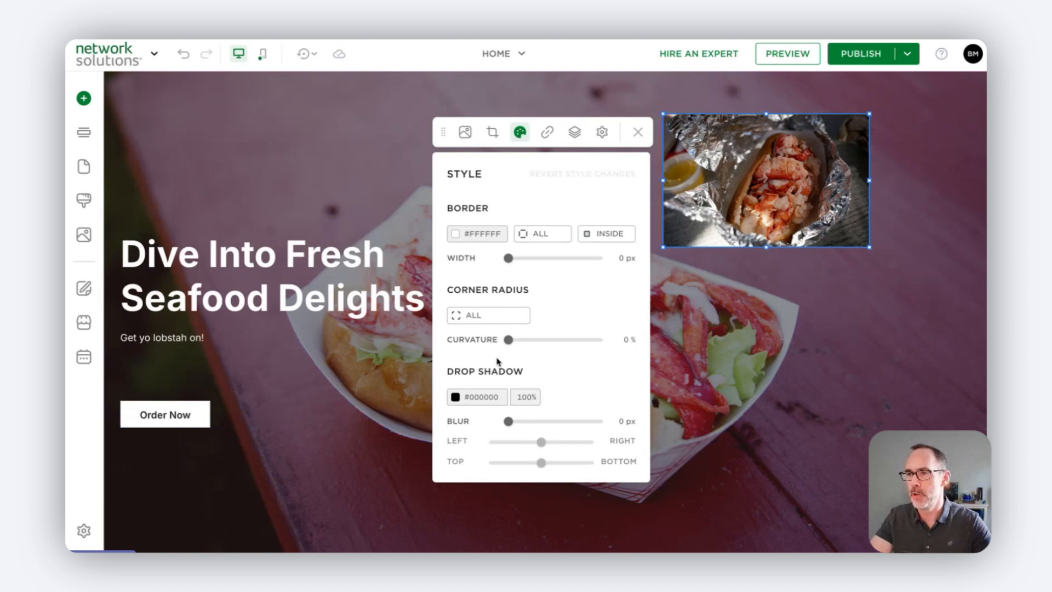
mouse_move(509, 339)
left_mouse_down()
mouse_move(582, 340)
mouse_move(510, 341)
left_mouse_up()
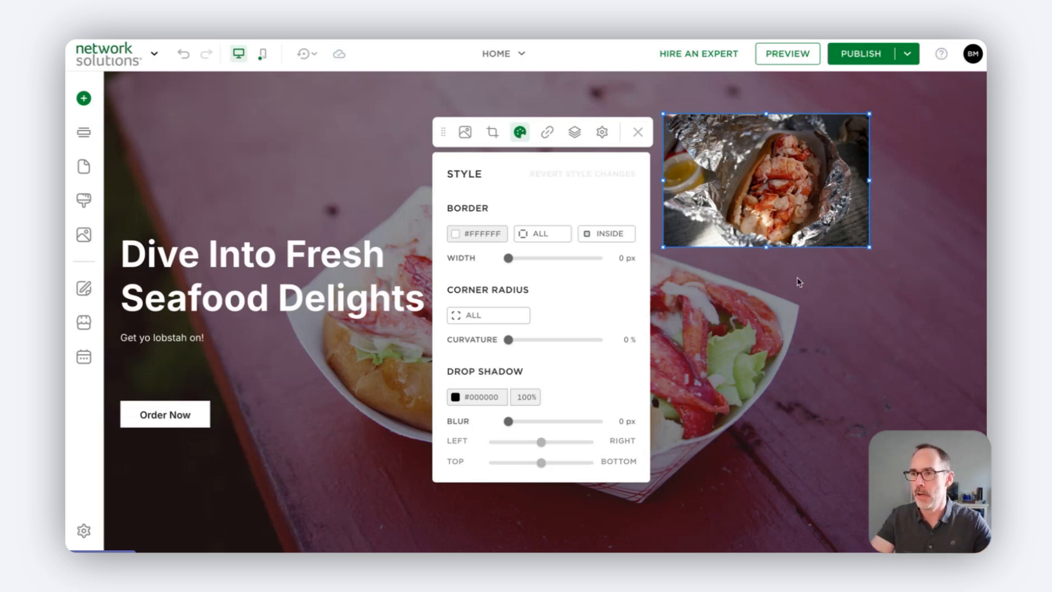
Try a drop shadow with 12 px blur shifted to the right and bottom of the image, and revert the style changes.
left_click_drag(513, 421, 536, 422)
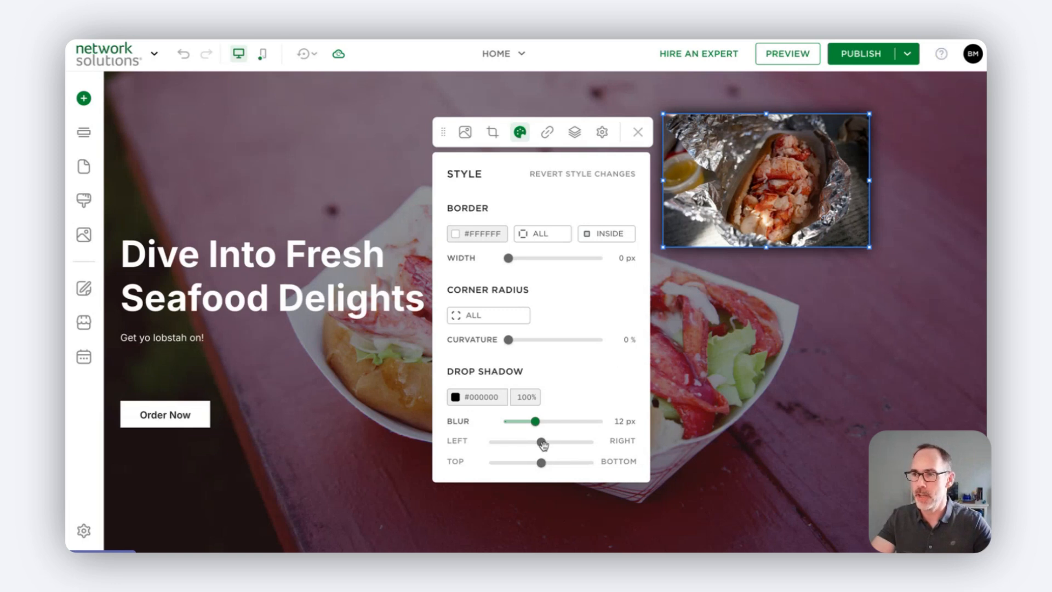
left_click_drag(541, 442, 567, 462)
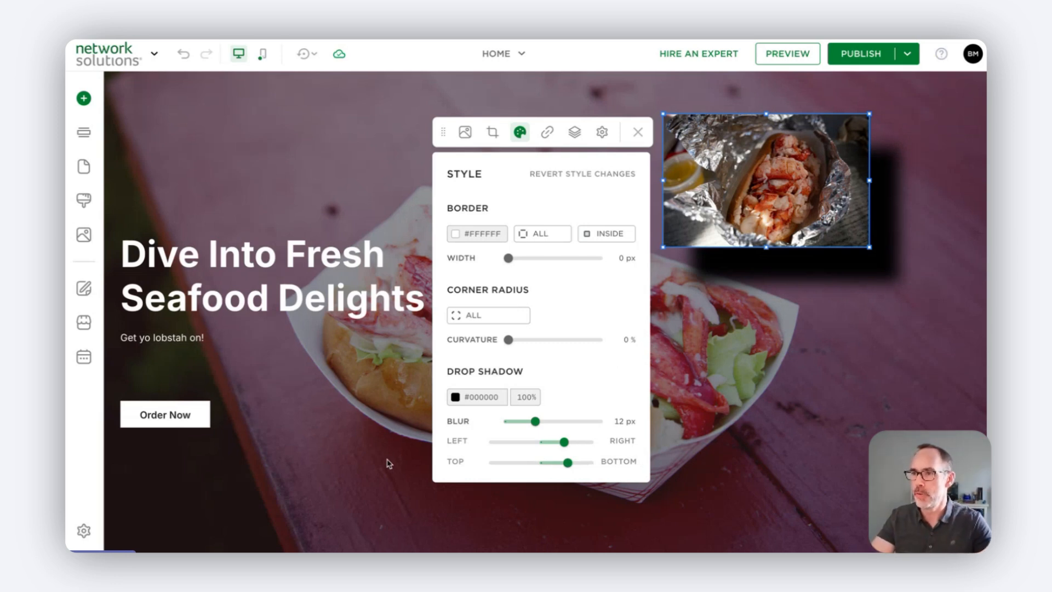
left_click(597, 181)
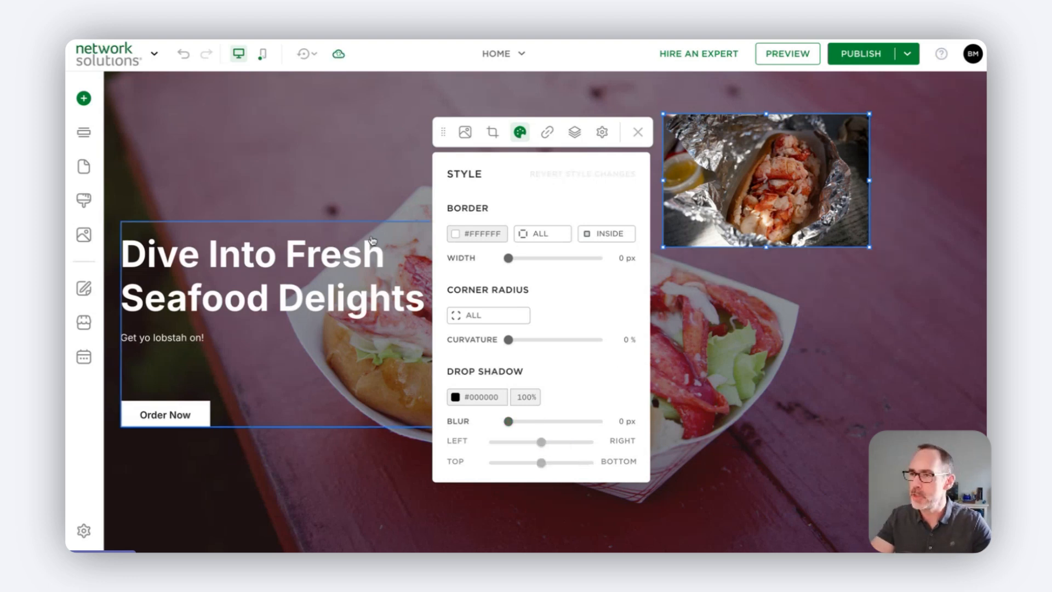
Examine the link types that can be assigned to the lobster roll image.
left_click(547, 132)
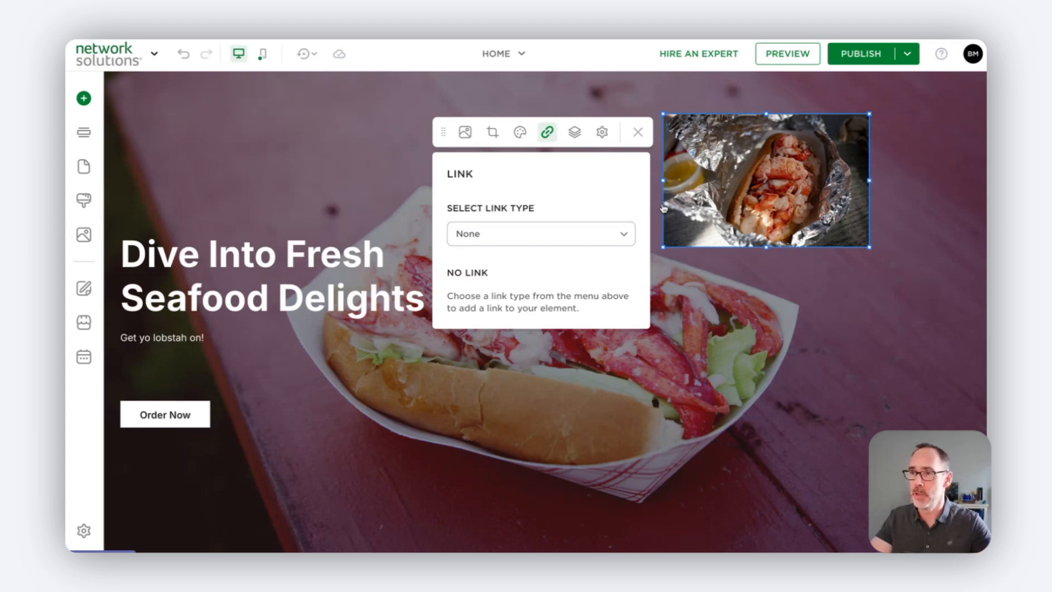
left_click(622, 230)
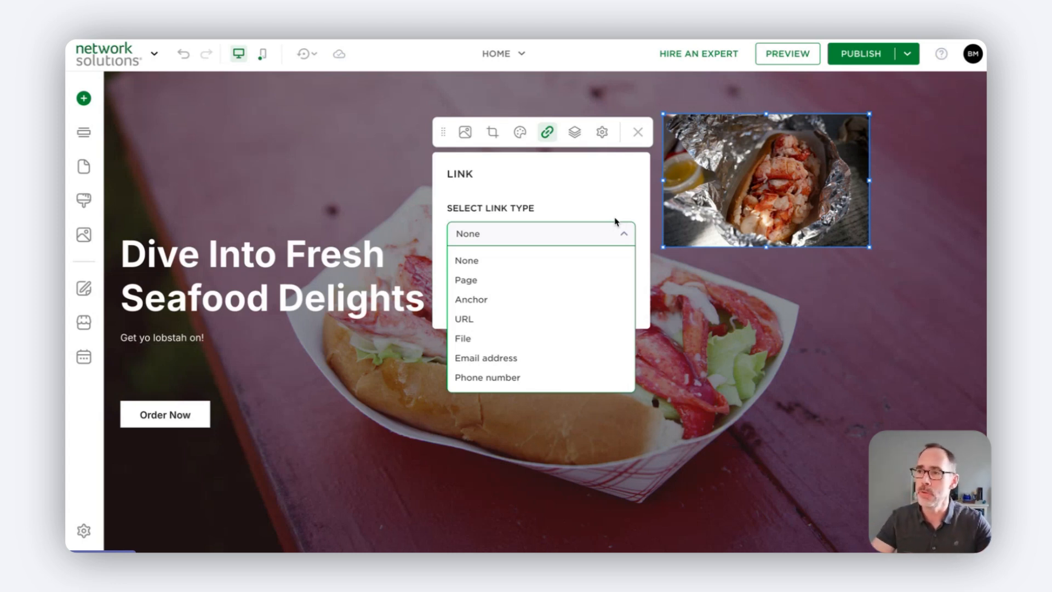
left_click(614, 204)
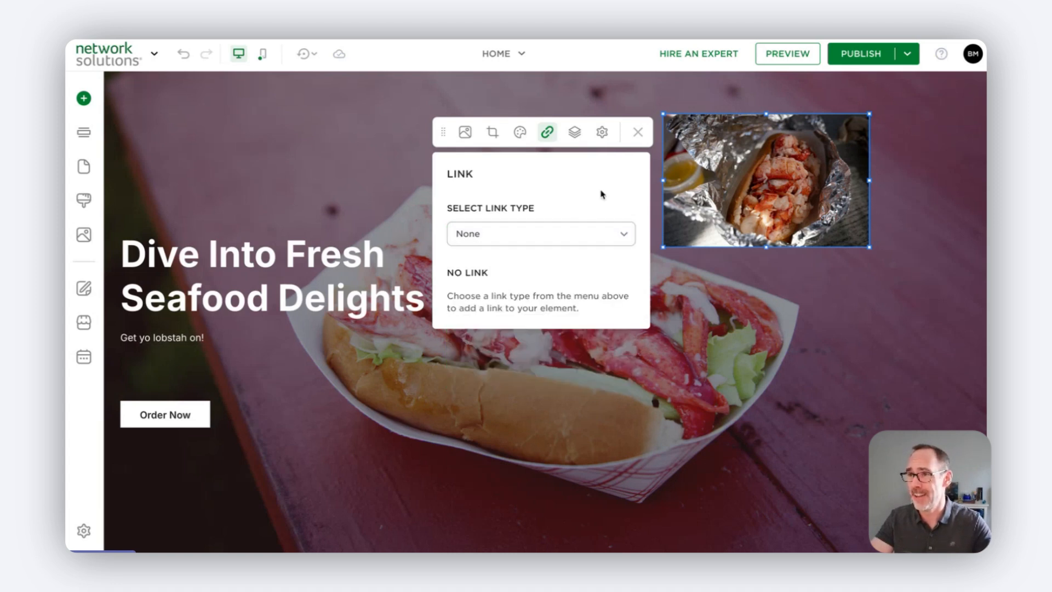
Give the image an orange #FF9800 overlay, try it at 20% opacity, and set the overlay opacity to 00%.
left_click(575, 132)
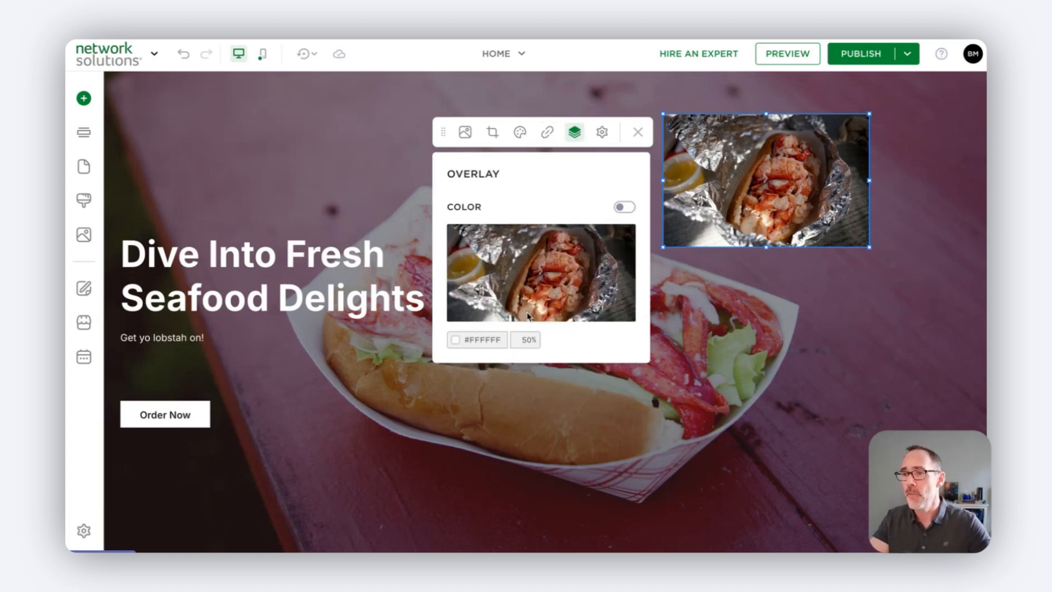
left_click(455, 341)
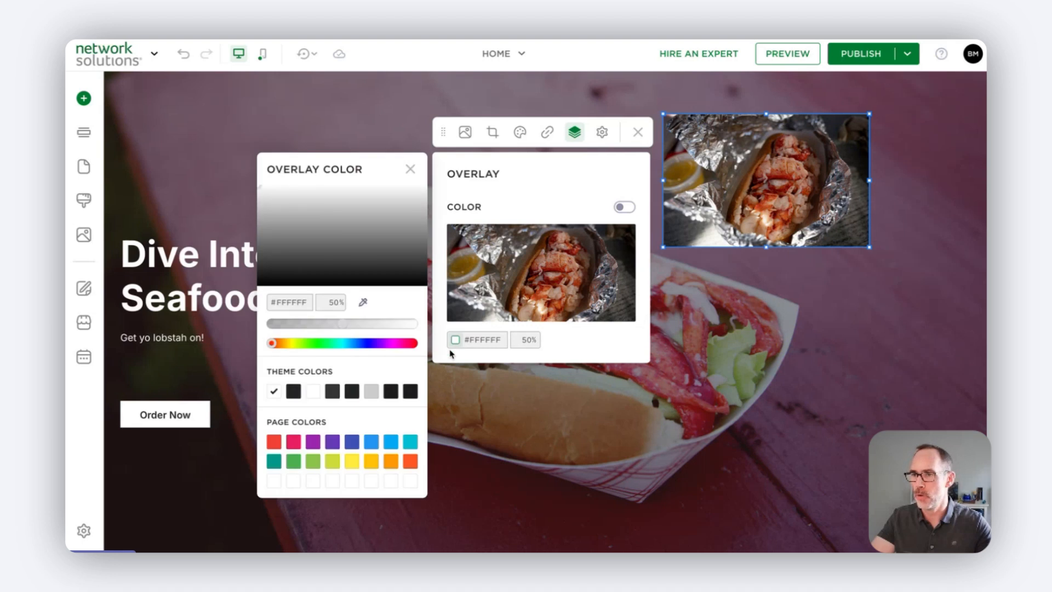
left_click(391, 464)
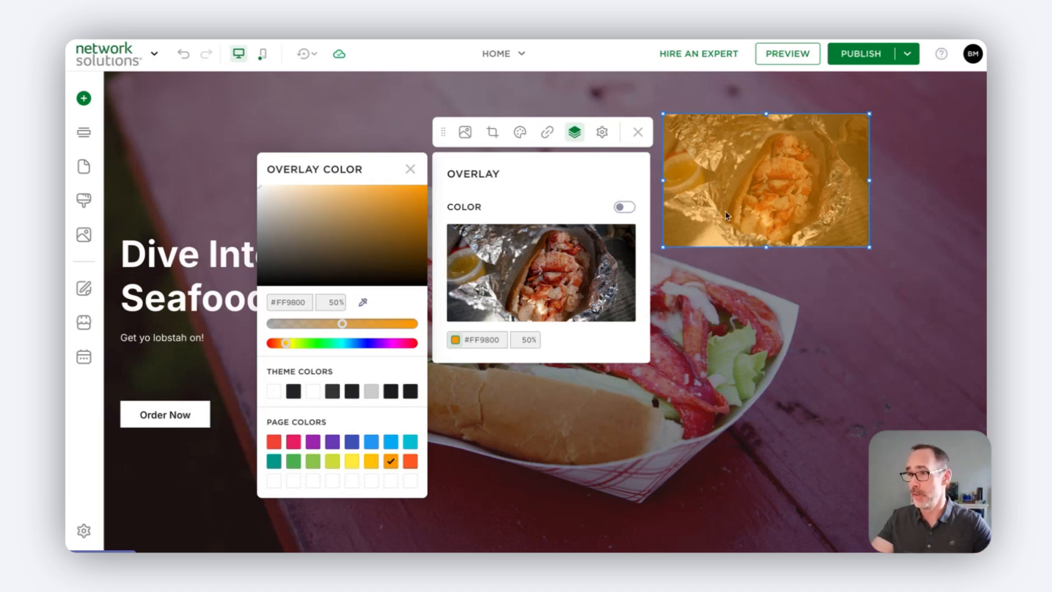
left_click(527, 339)
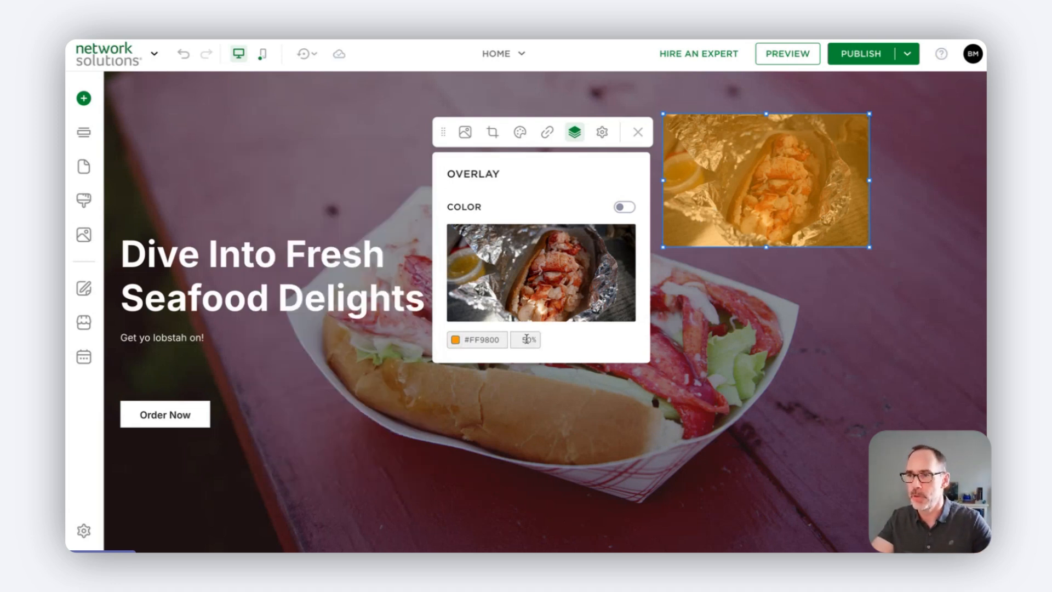
double_click(525, 339)
type("20")
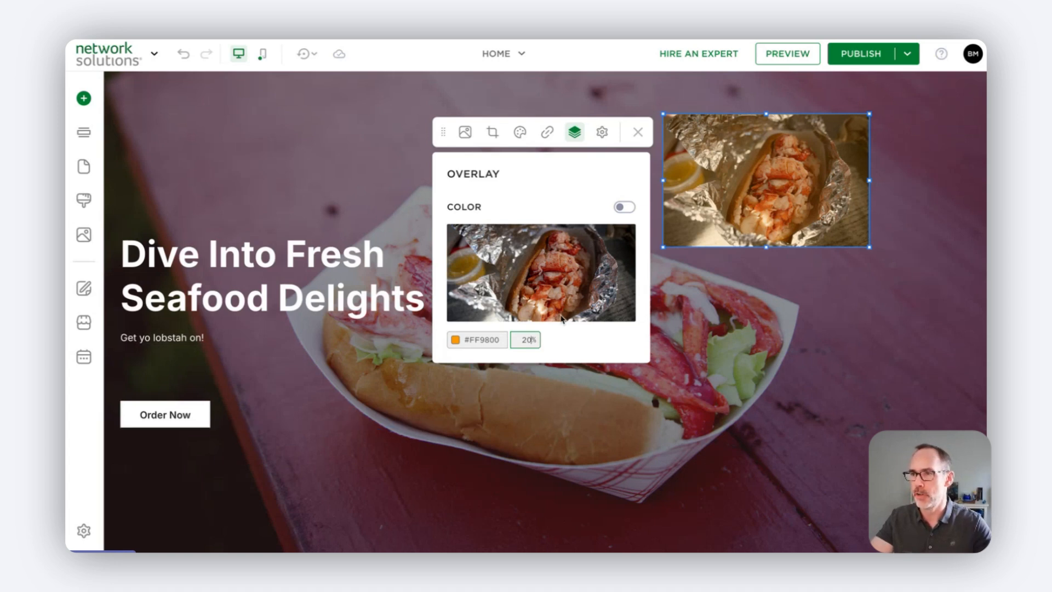
left_click_drag(539, 342, 245, 422)
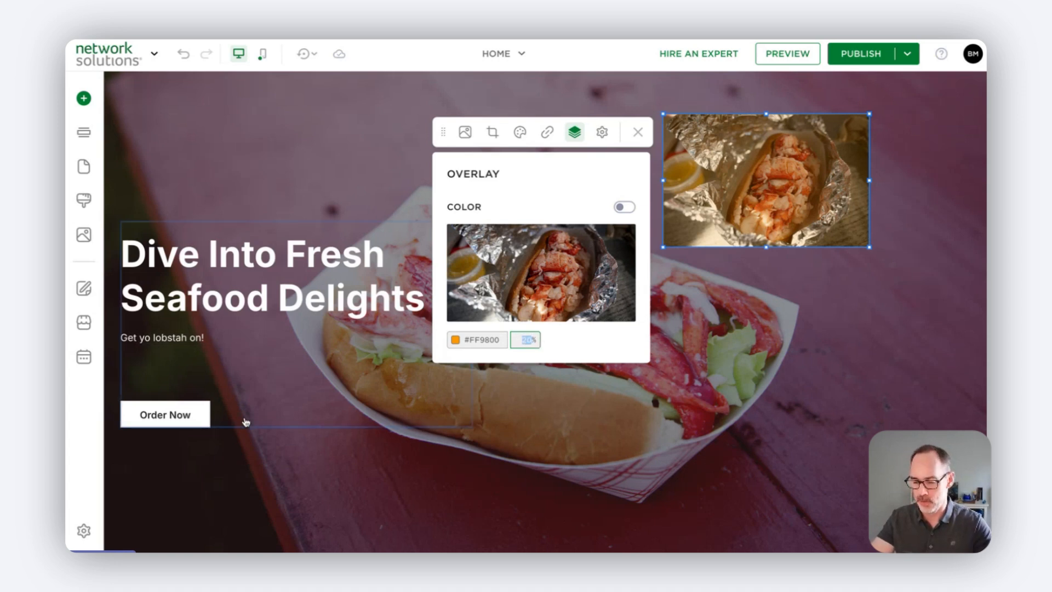
type("00")
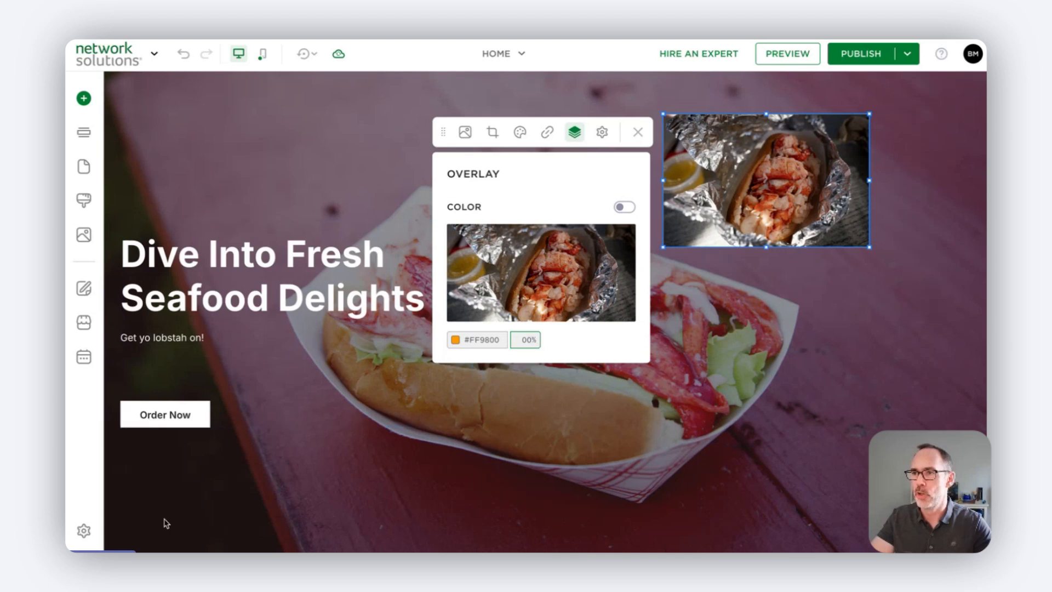
Try the image's bottom caption and on-click enlarge options, turning each one off again.
left_click(601, 132)
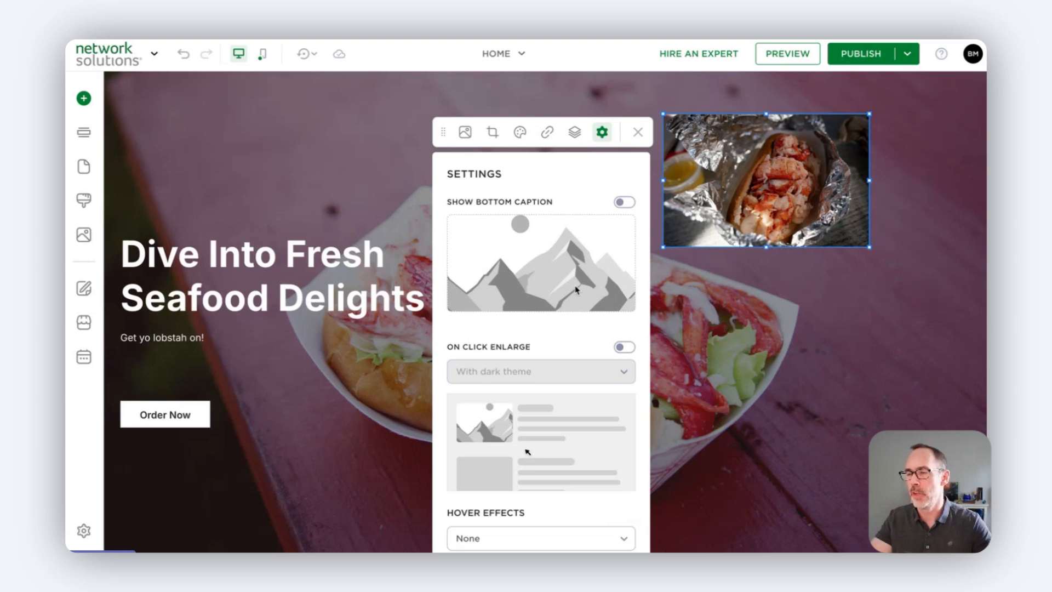
left_click(623, 203)
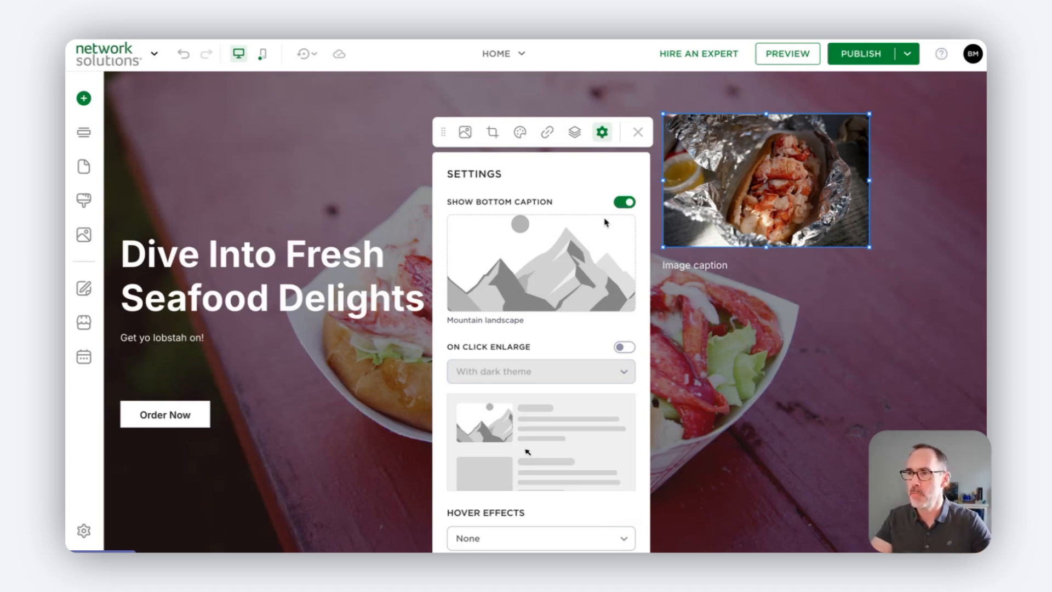
left_click(629, 204)
scroll(585, 256, "down", 3)
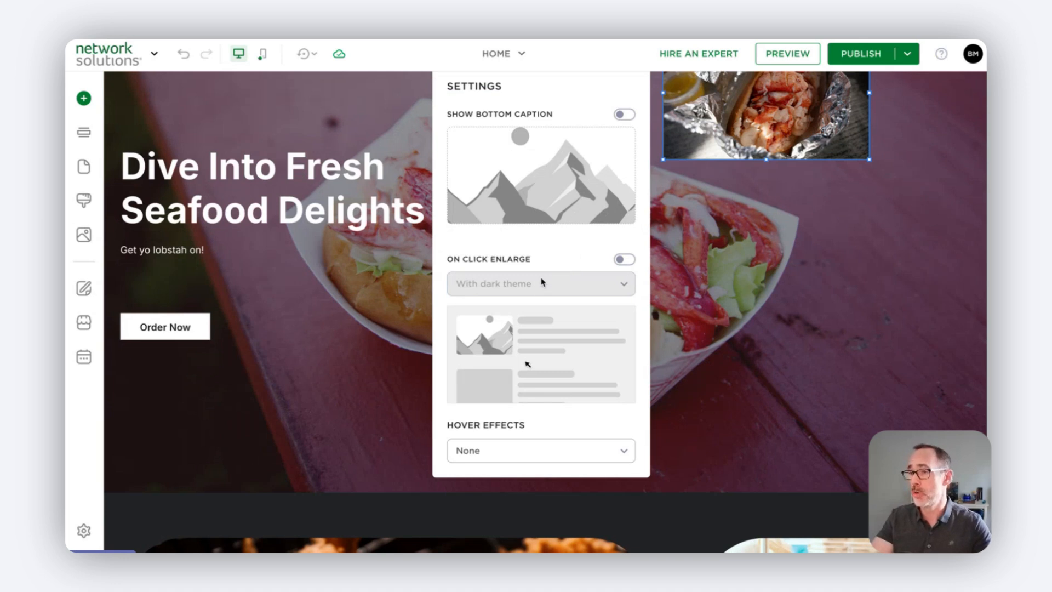
left_click(622, 264)
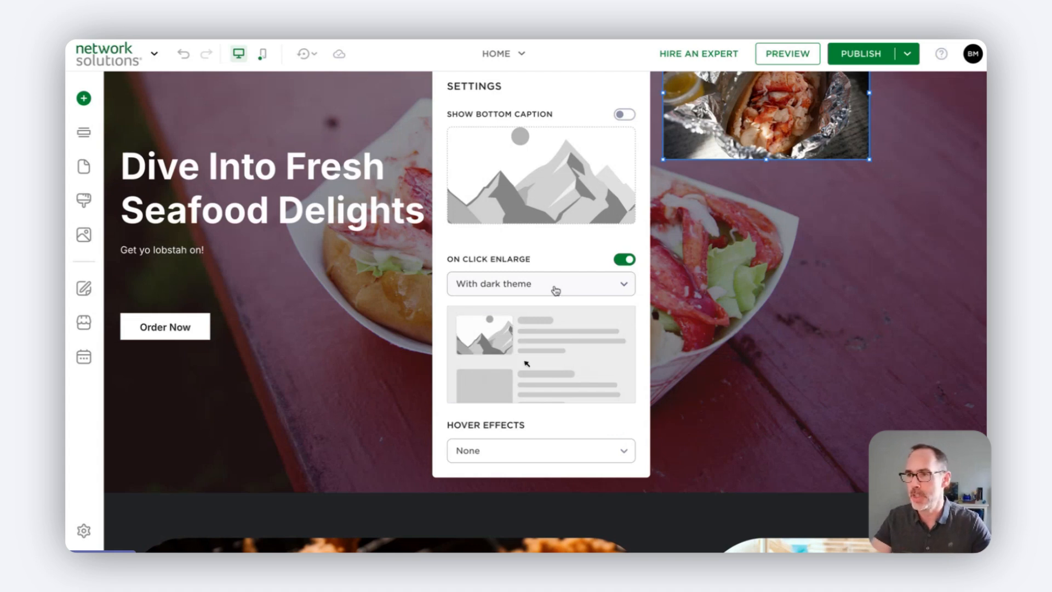
left_click(629, 264)
Examine the hover effects available for the image without choosing one.
scroll(619, 306, "down", 2)
left_click(608, 350)
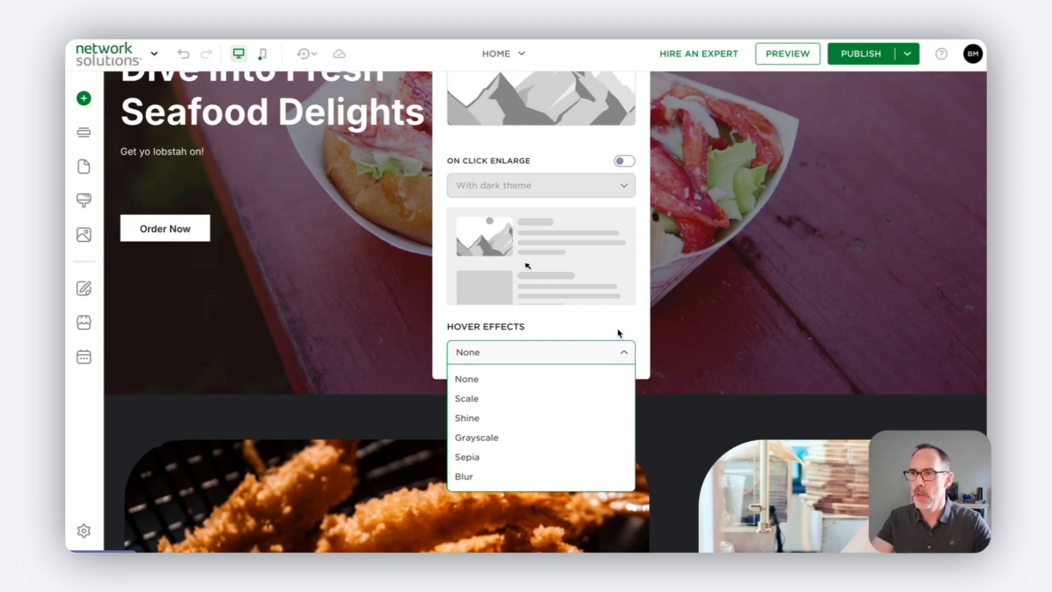
left_click(619, 332)
scroll(620, 331, "up", 2)
scroll(620, 329, "up", 3)
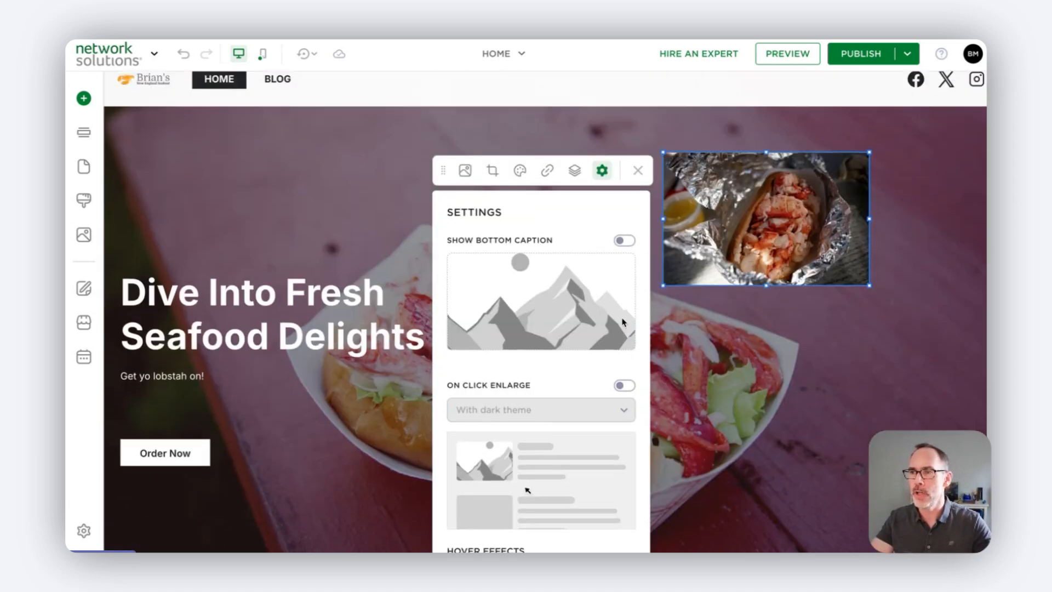